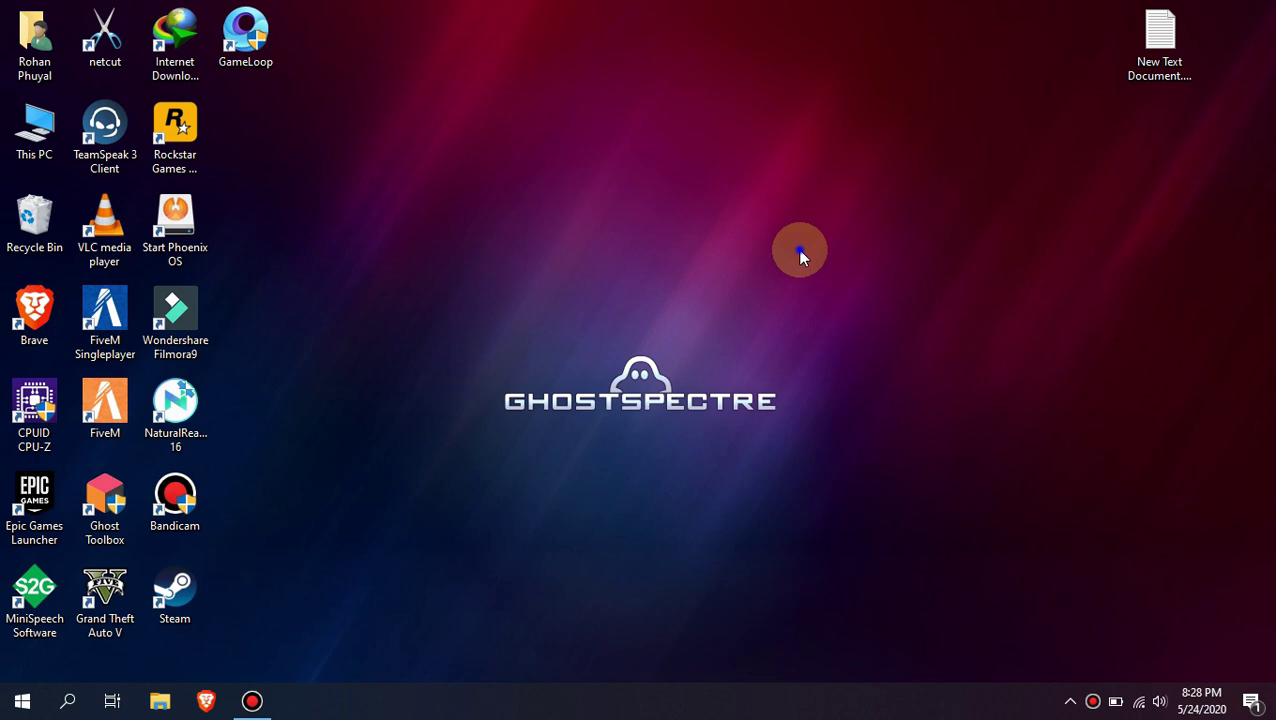
# Step: Check the Display 1 adapter properties through Advanced display settings, then close Settings
pyautogui.rightClick(797, 248)
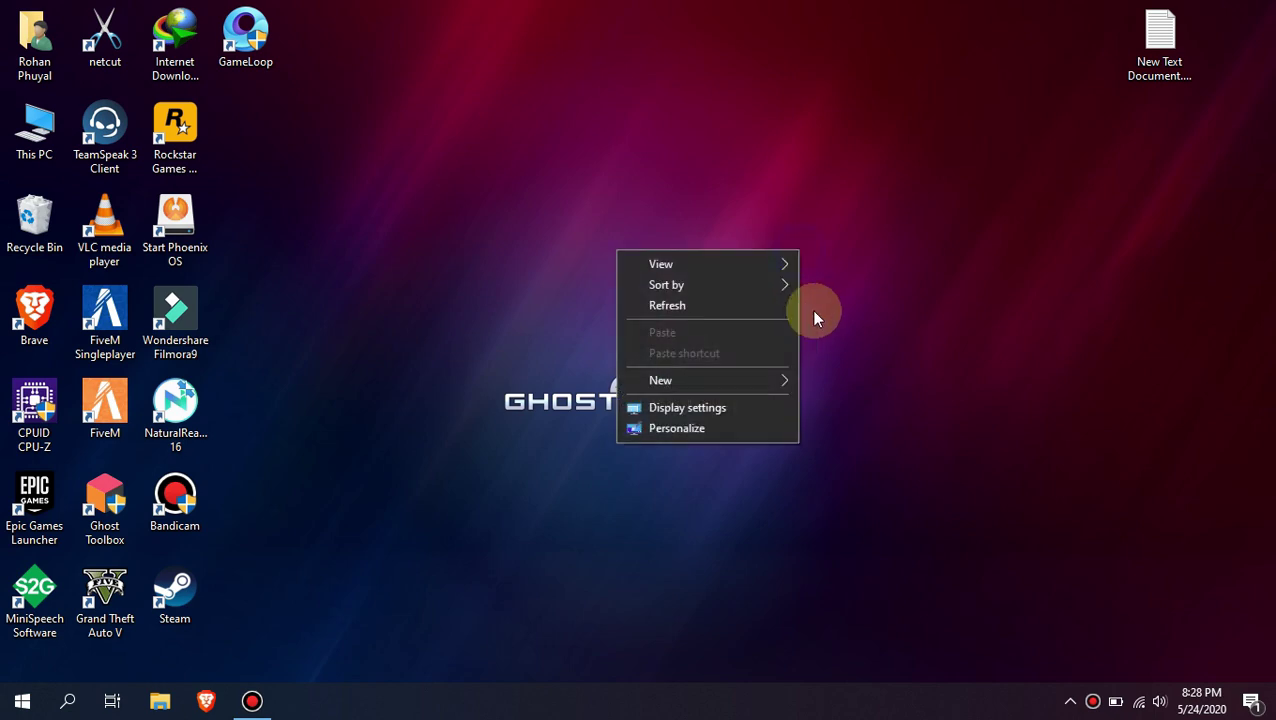
pyautogui.click(726, 406)
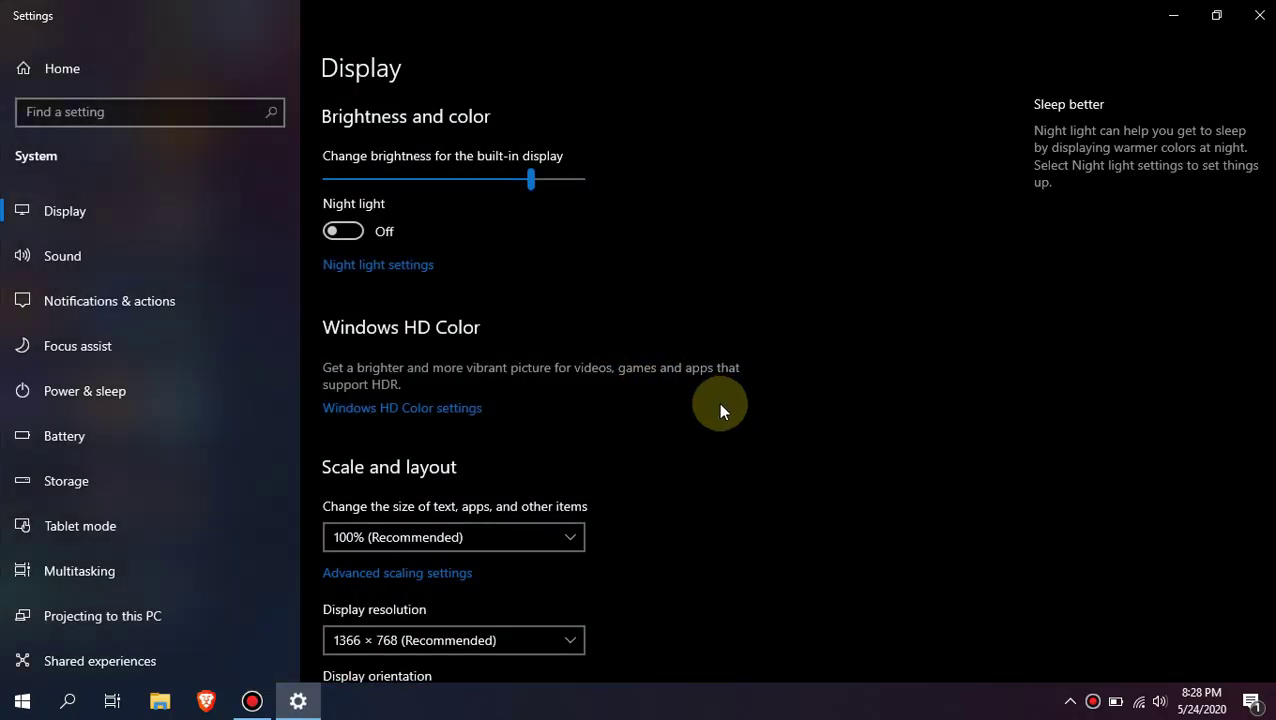
pyautogui.scroll(-4, 635, 474)
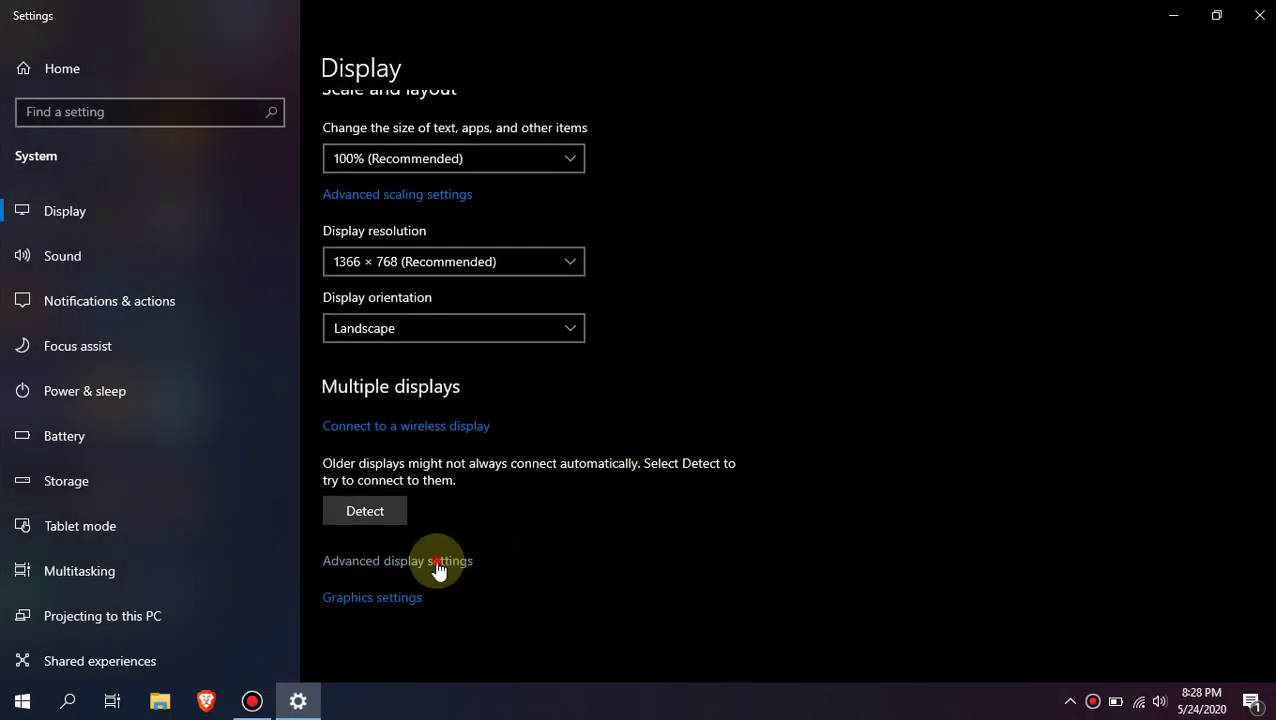
pyautogui.click(436, 566)
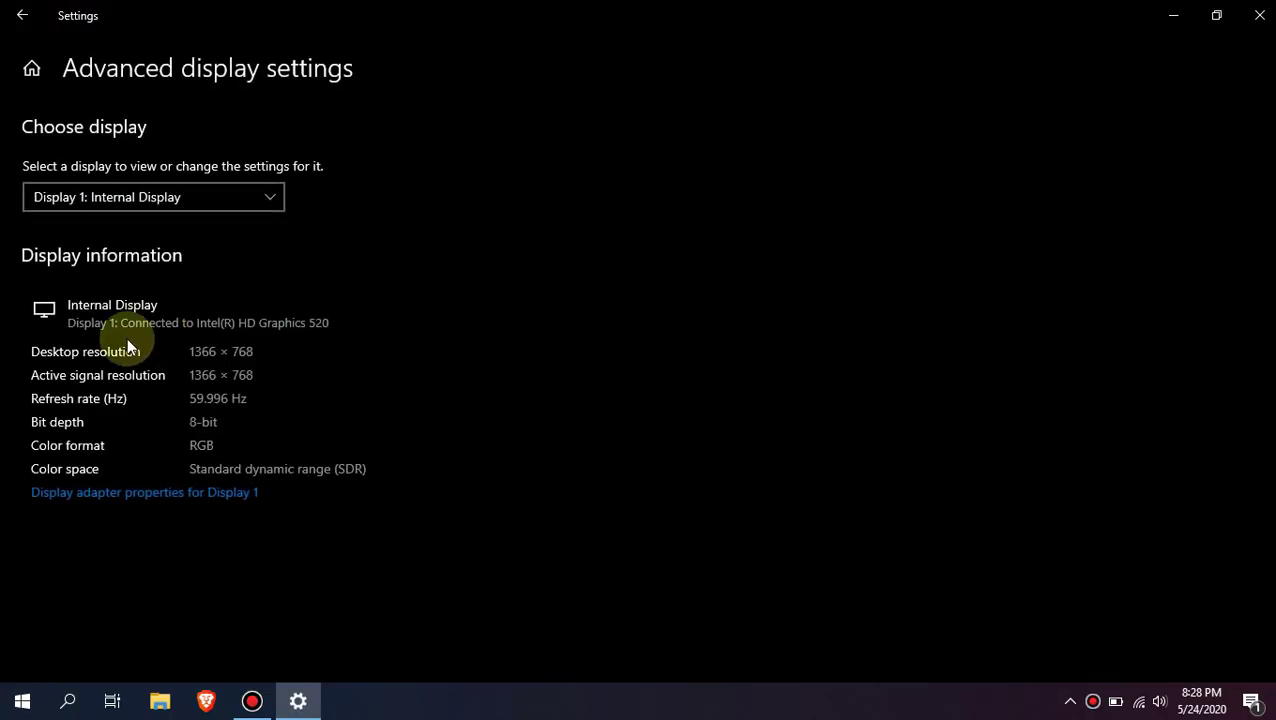
pyautogui.click(168, 494)
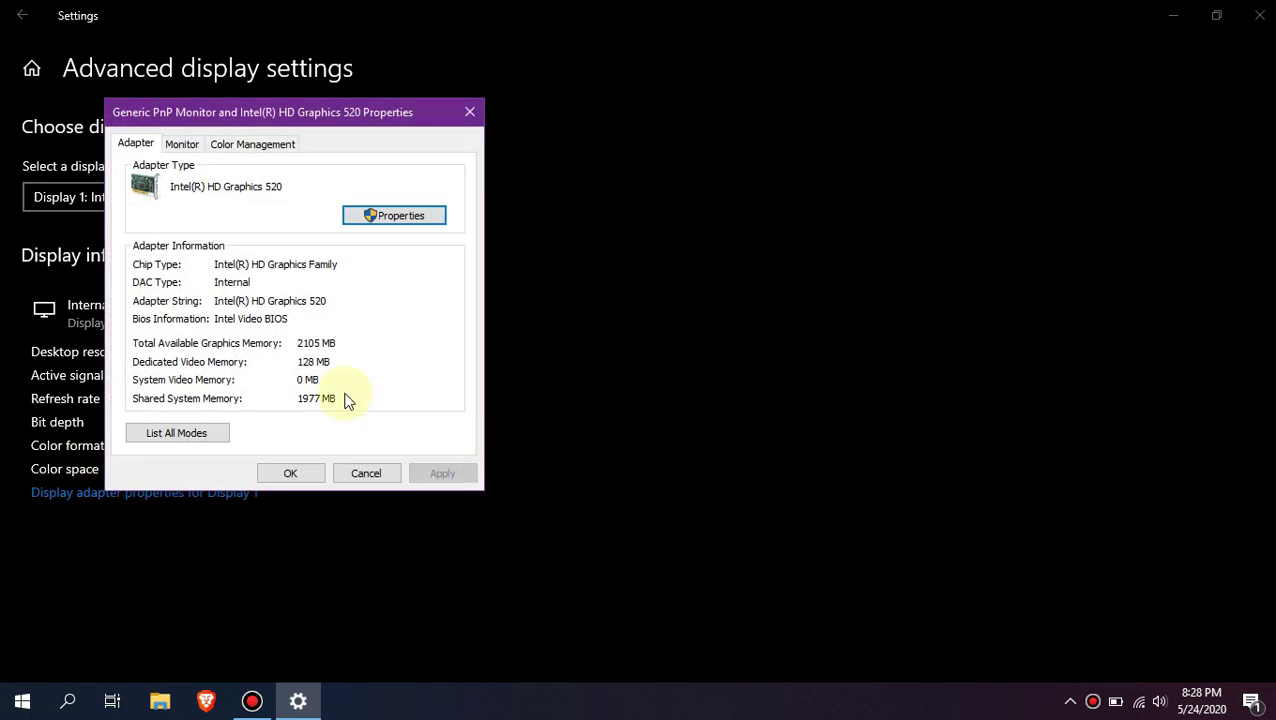
pyautogui.moveTo(305, 116); pyautogui.dragTo(624, 117)
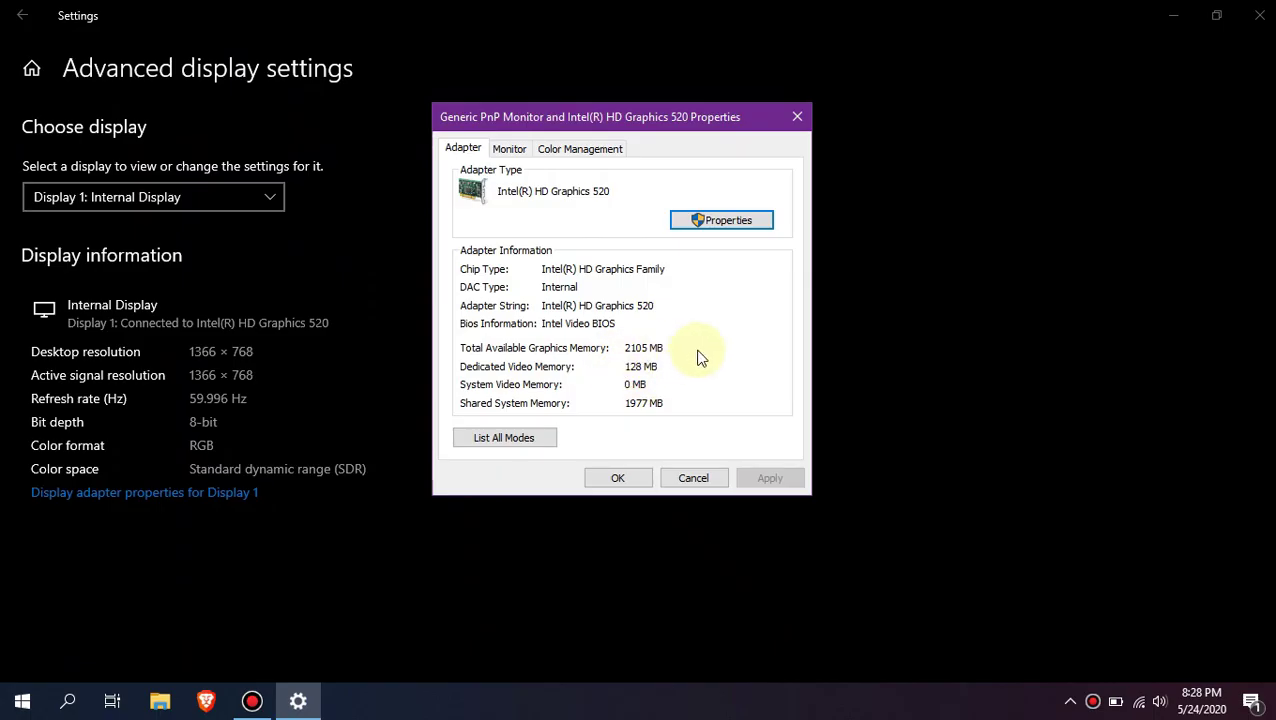
pyautogui.click(480, 657)
pyautogui.click(1259, 15)
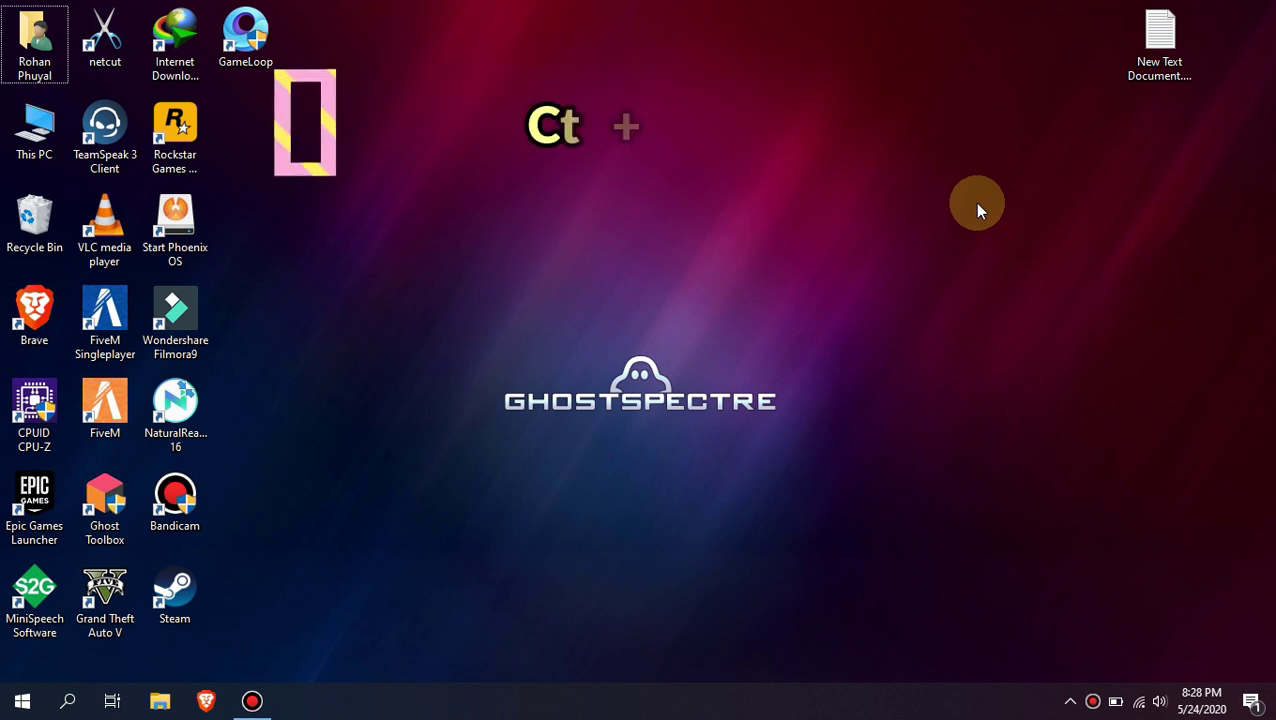
# Step: Open the Run app from Windows search and launch regedit
pyautogui.press('super+r')
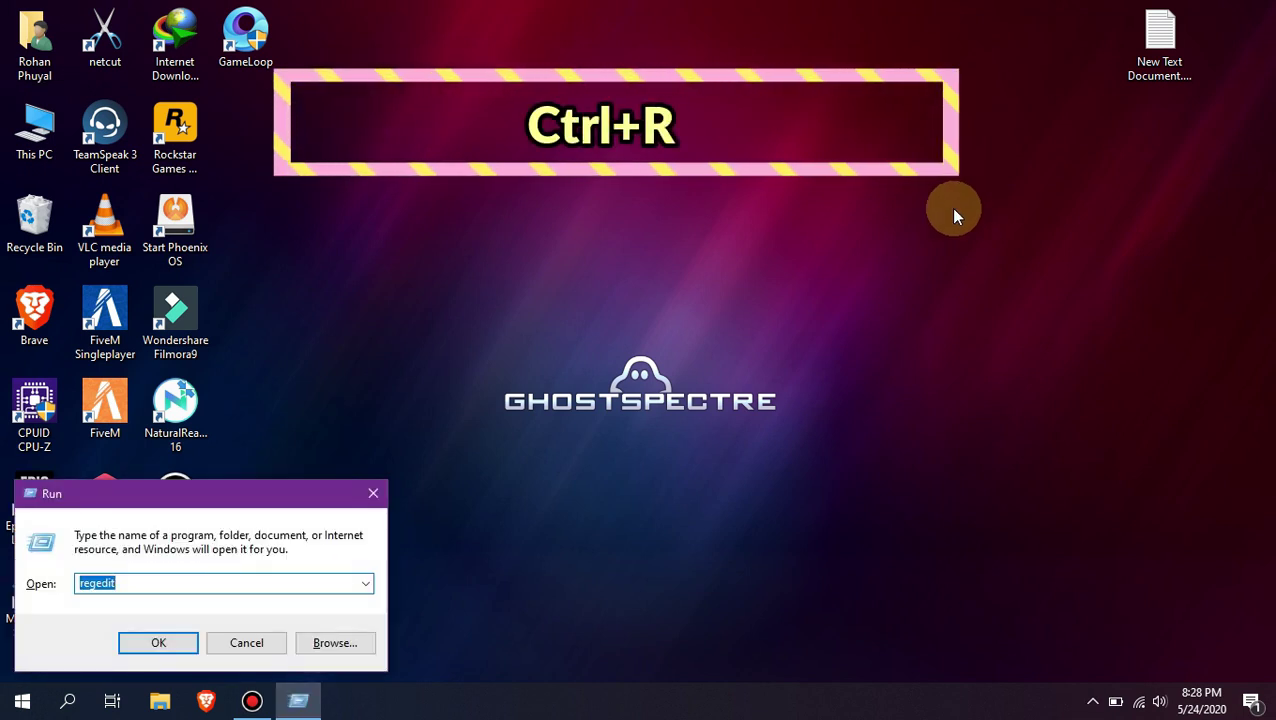
pyautogui.click(248, 642)
pyautogui.press('super')
pyautogui.write('run')
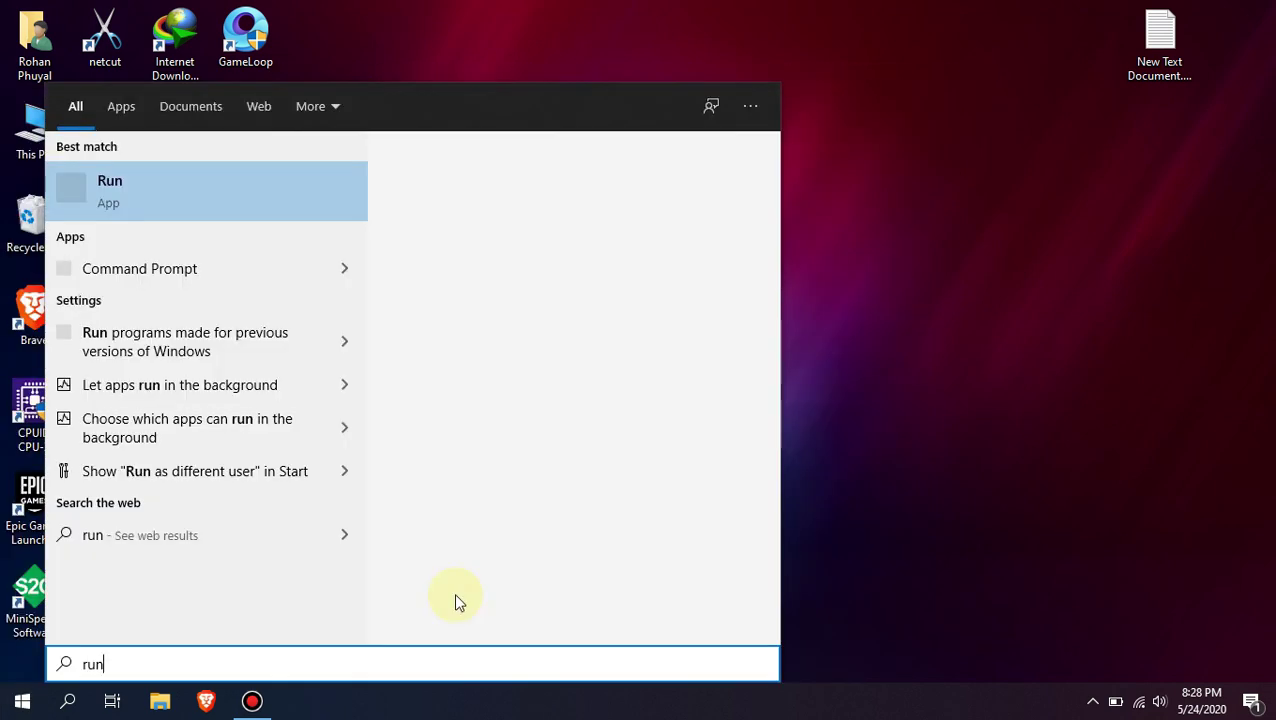
pyautogui.click(245, 199)
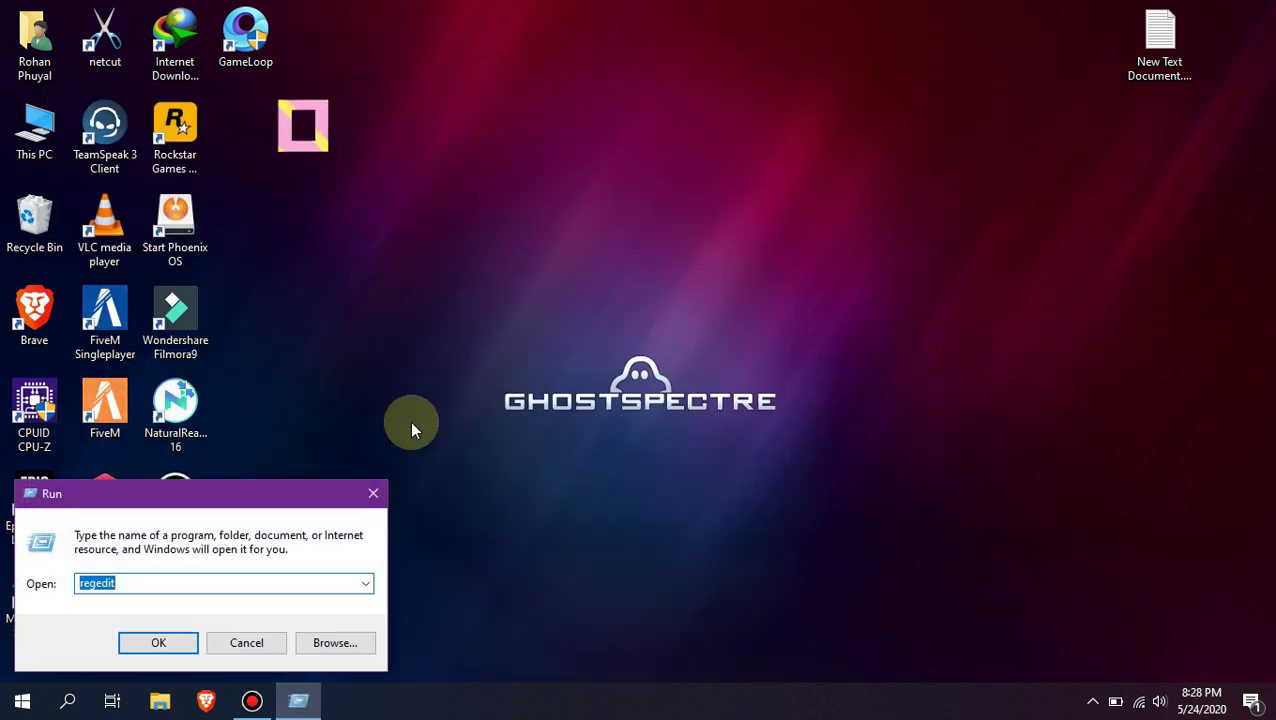
pyautogui.write('reged')
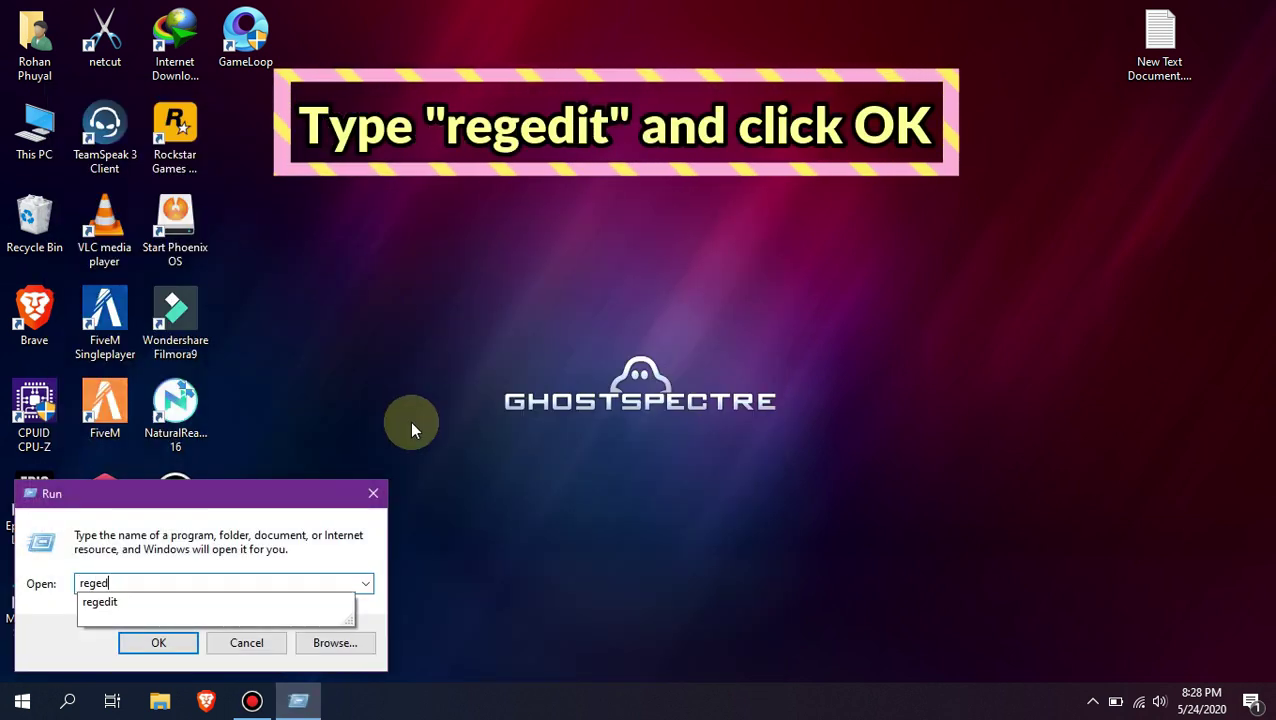
pyautogui.write('it')
pyautogui.press('Return')
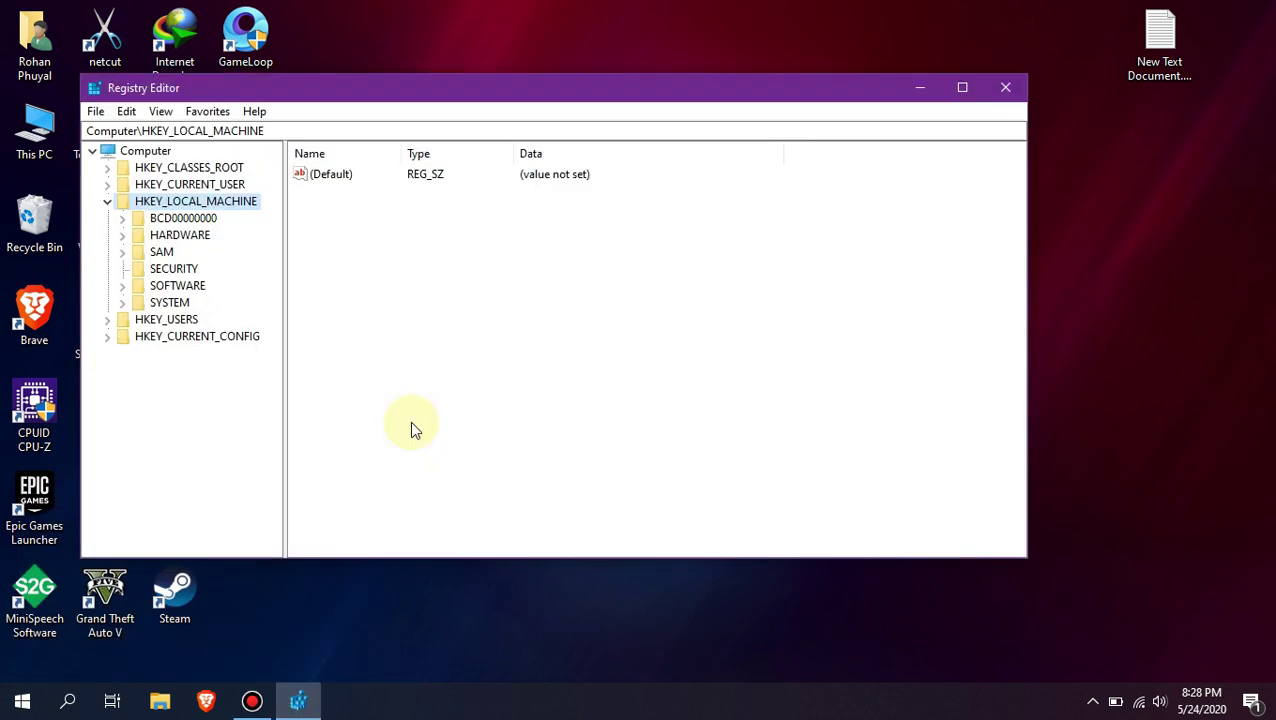
# Step: Expand HKEY_LOCAL_MACHINE\SOFTWARE and open the Intel key
pyautogui.click(107, 202)
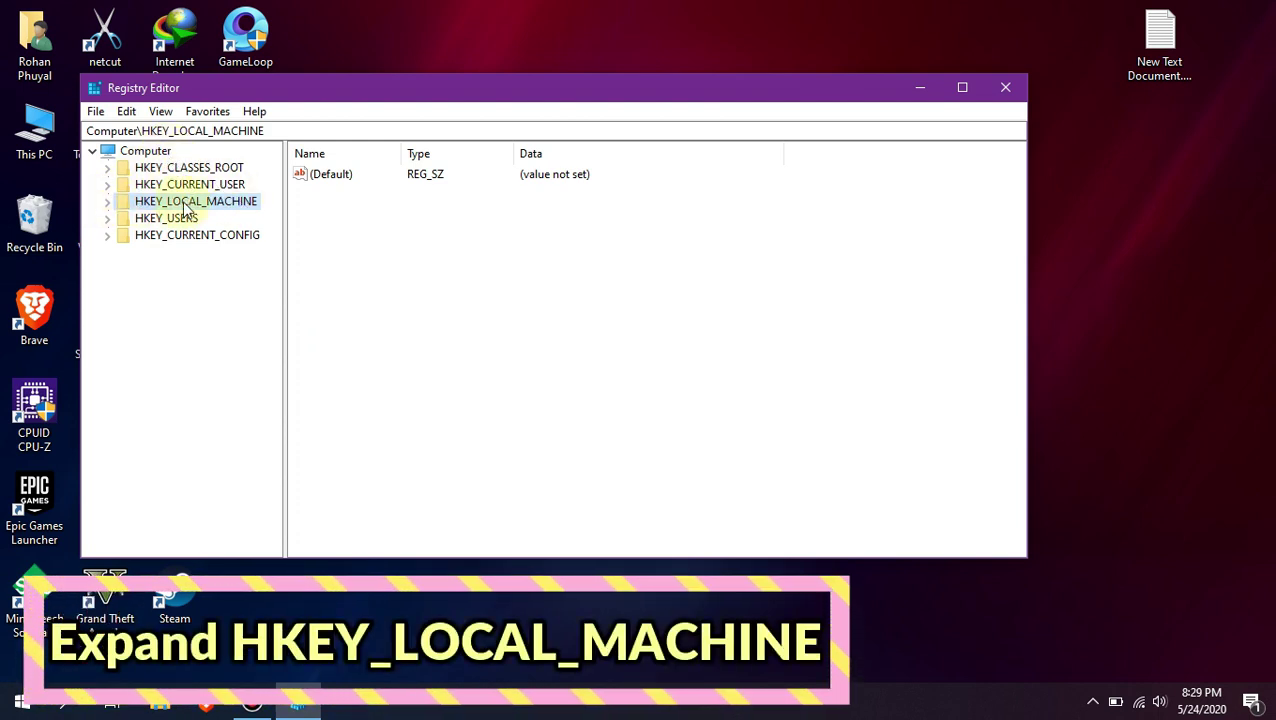
pyautogui.click(107, 201)
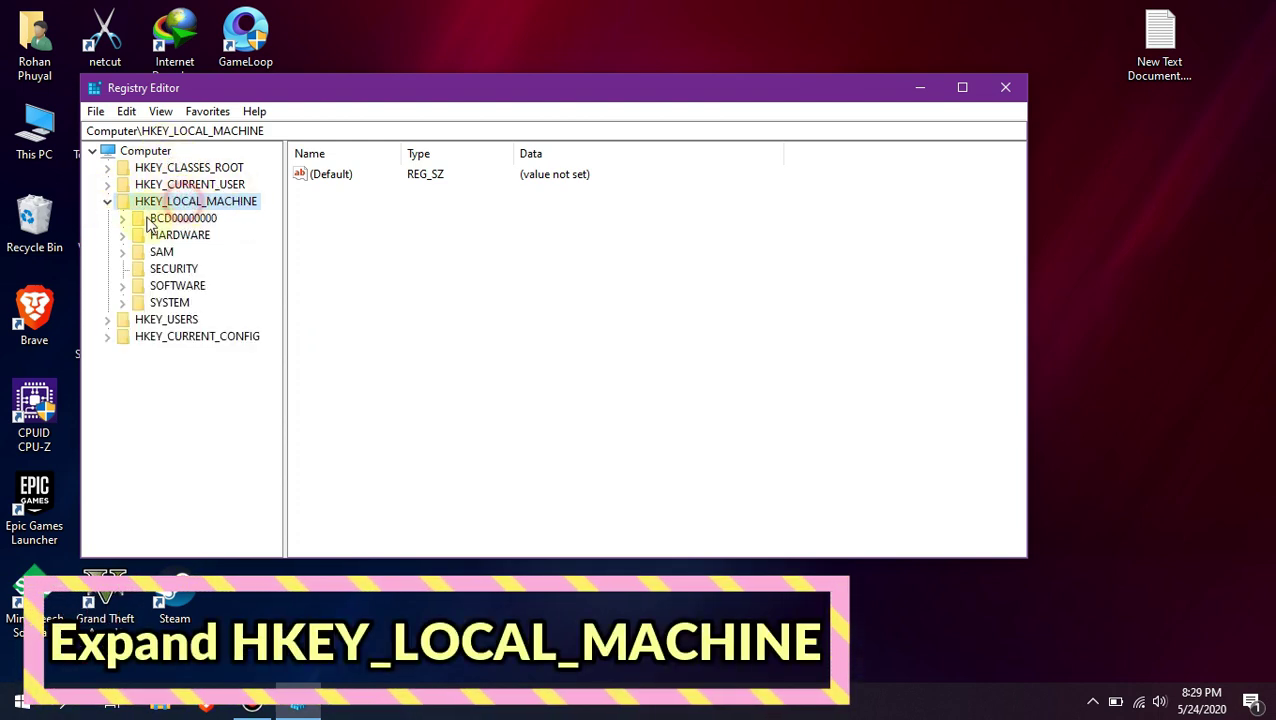
pyautogui.doubleClick(186, 288)
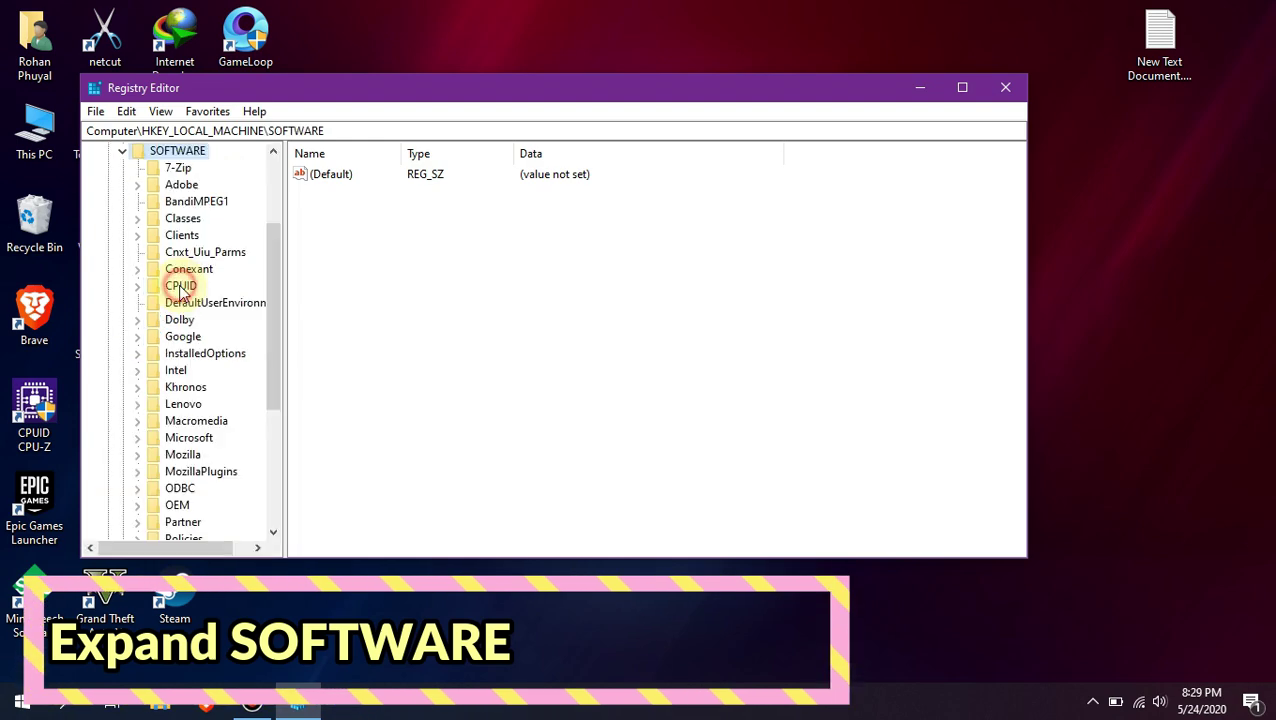
pyautogui.scroll(-4, 220, 352)
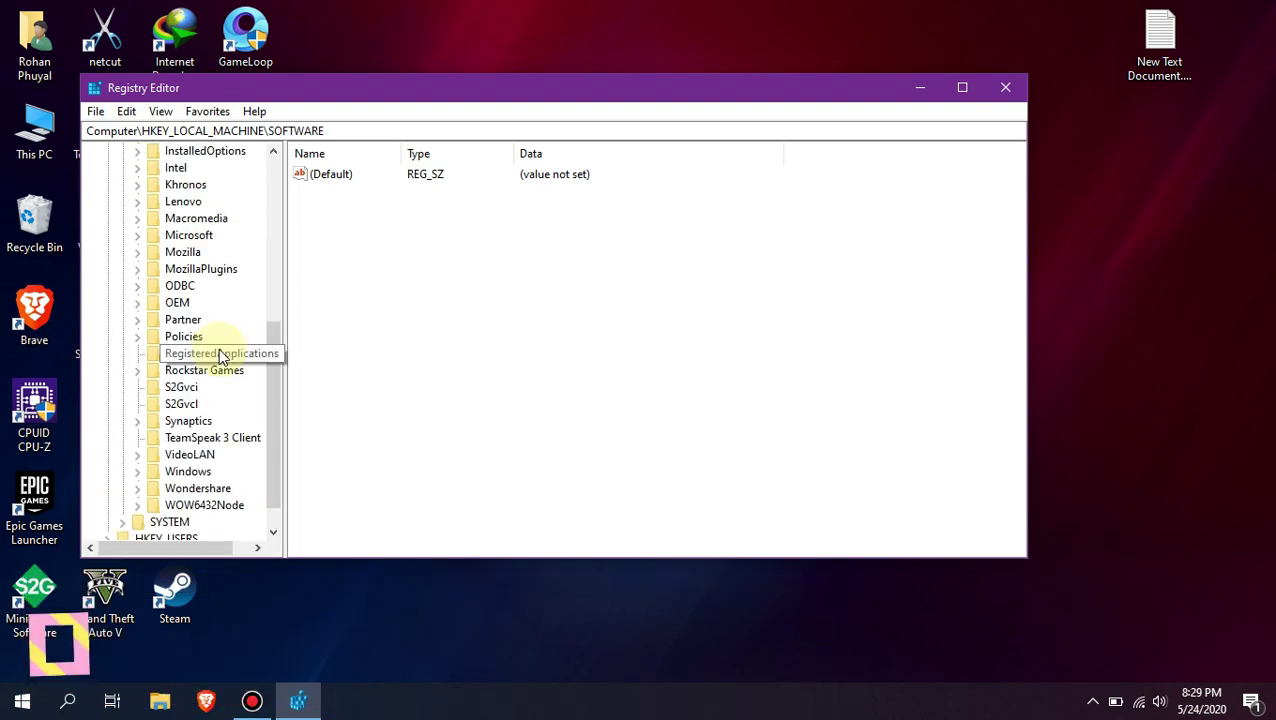
pyautogui.scroll(2, 202, 291)
pyautogui.click(170, 272)
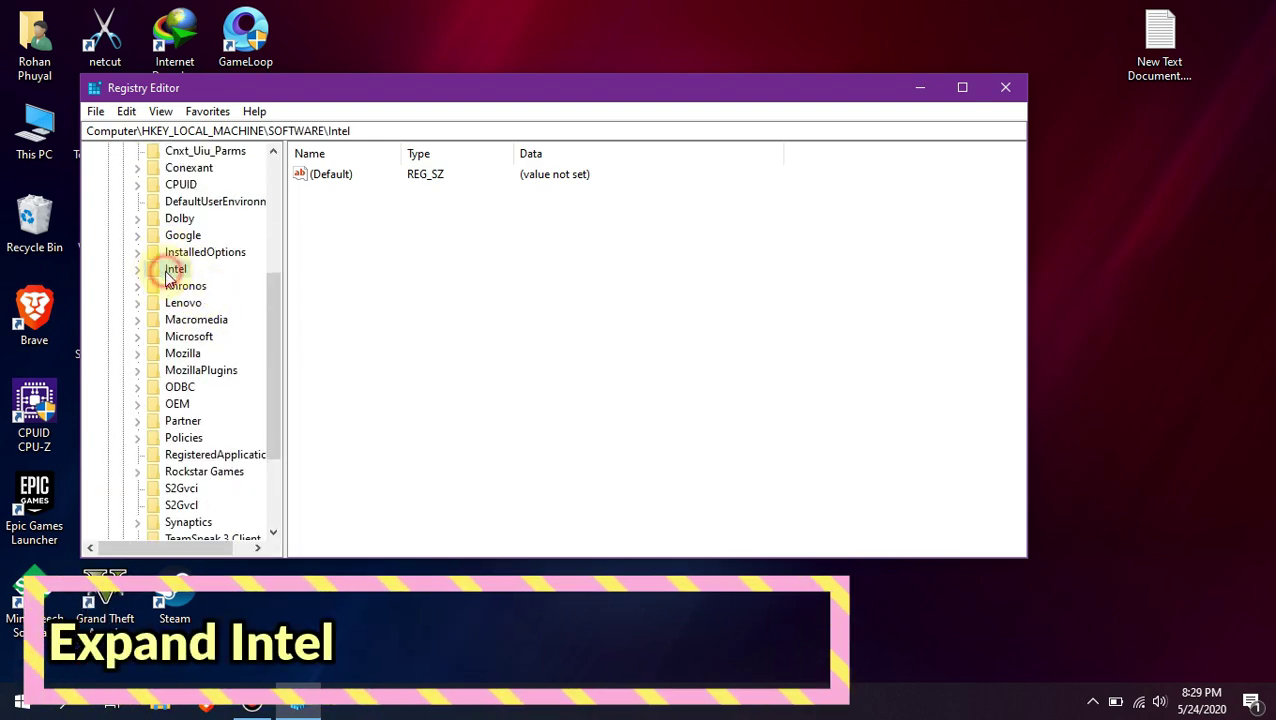
pyautogui.doubleClick(172, 272)
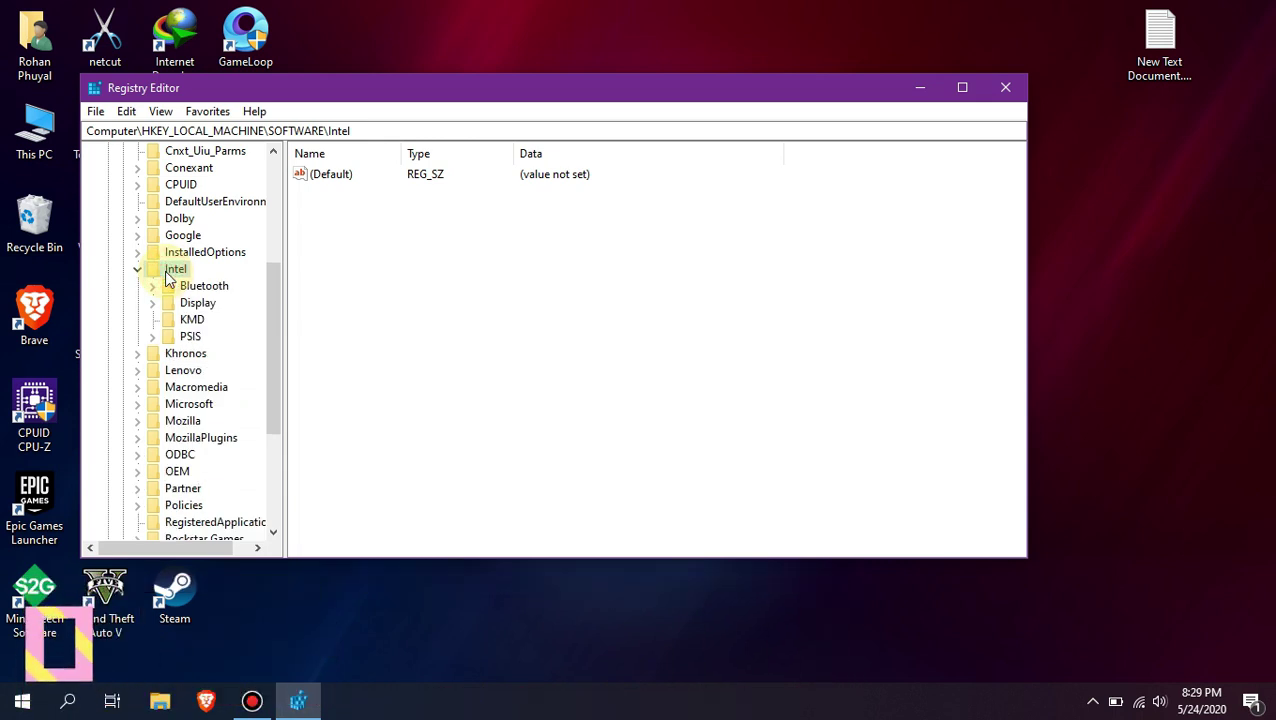
# Step: Create a new key named GMM under Intel
pyautogui.rightClick(170, 278)
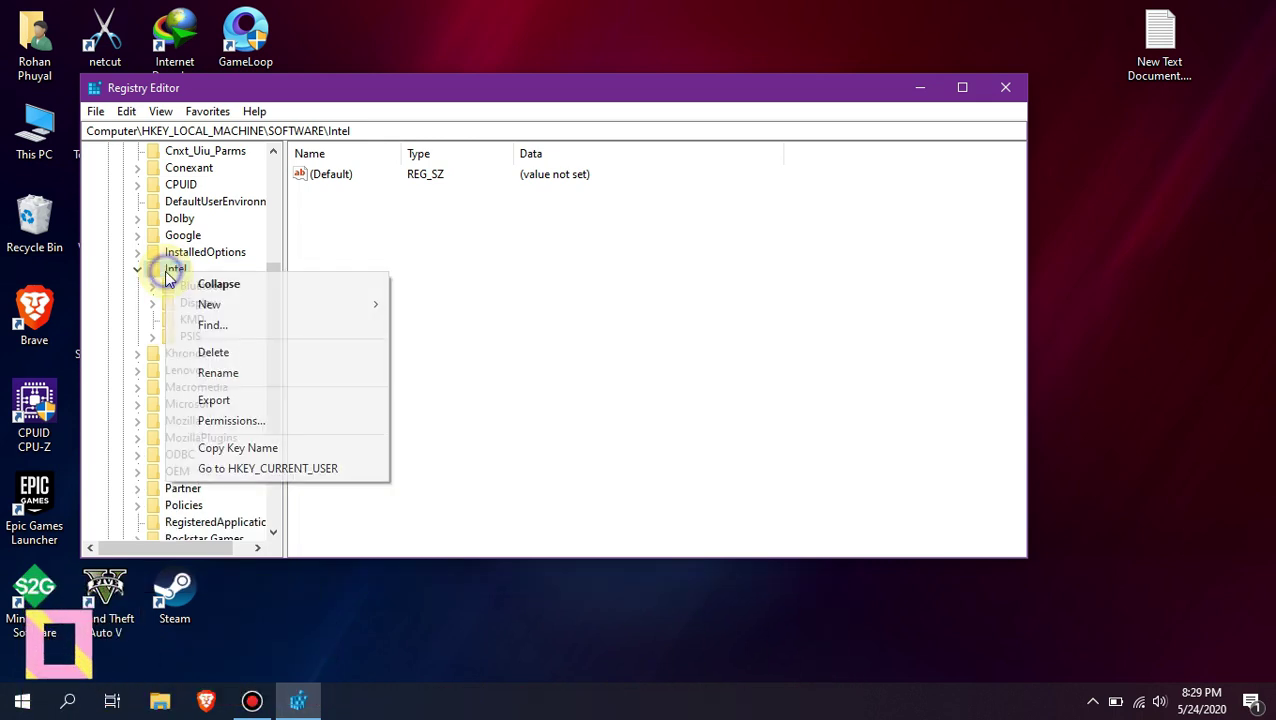
pyautogui.moveTo(162, 305)
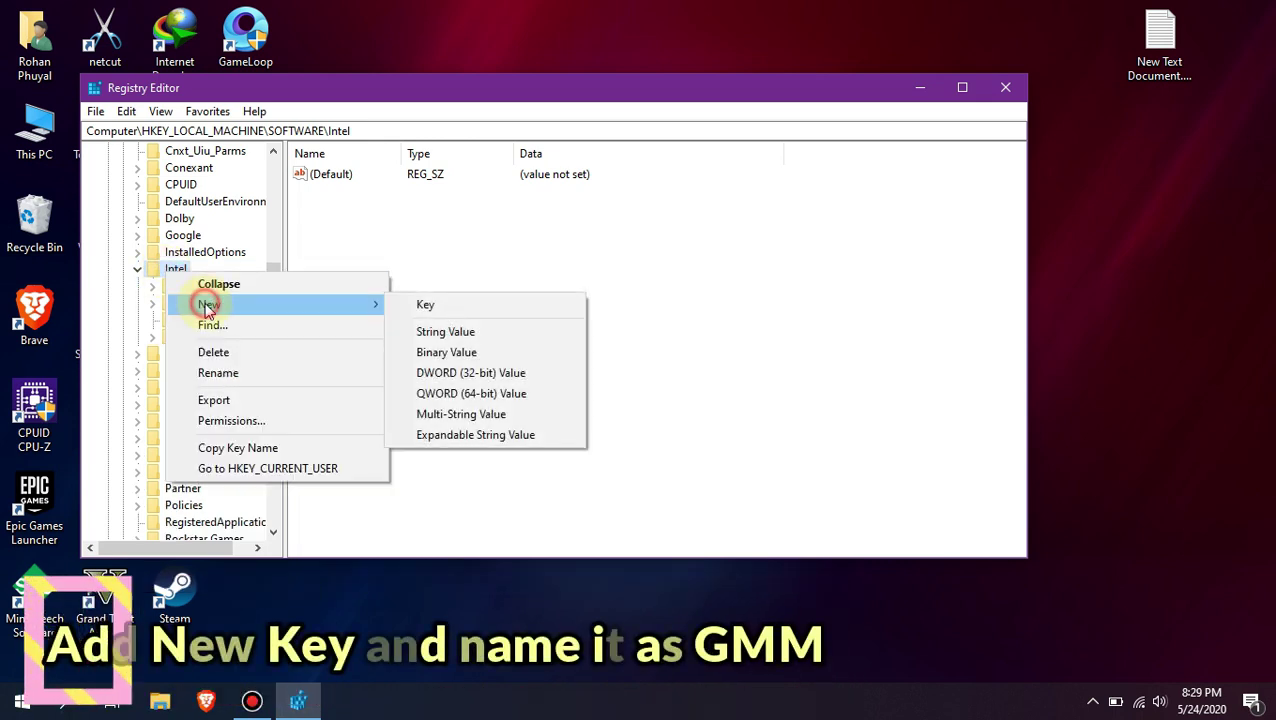
pyautogui.click(420, 304)
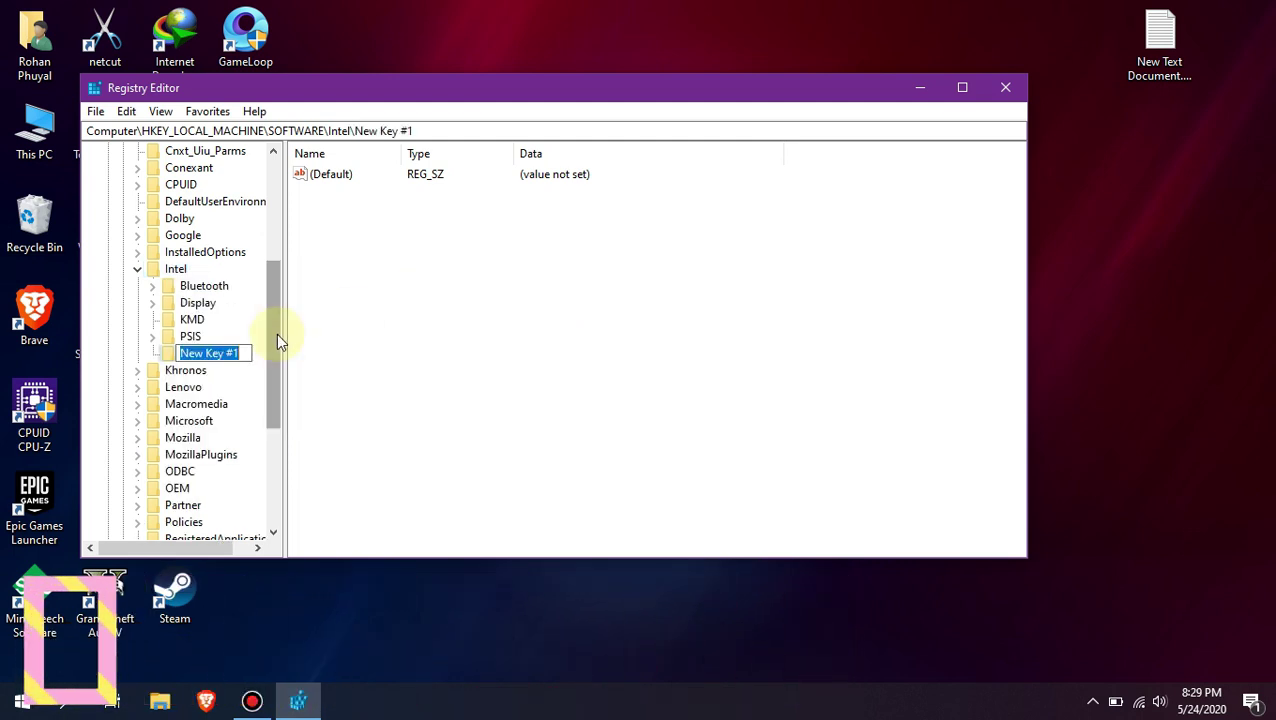
pyautogui.write('GMM')
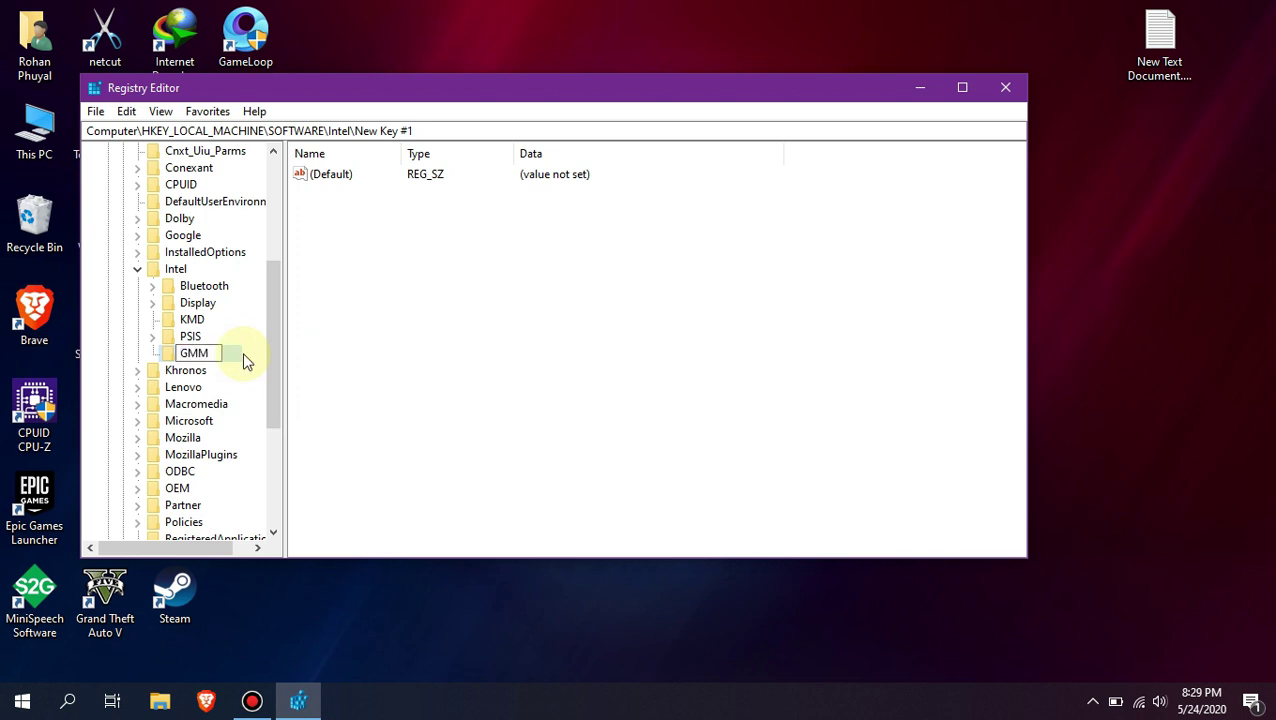
pyautogui.press('Return')
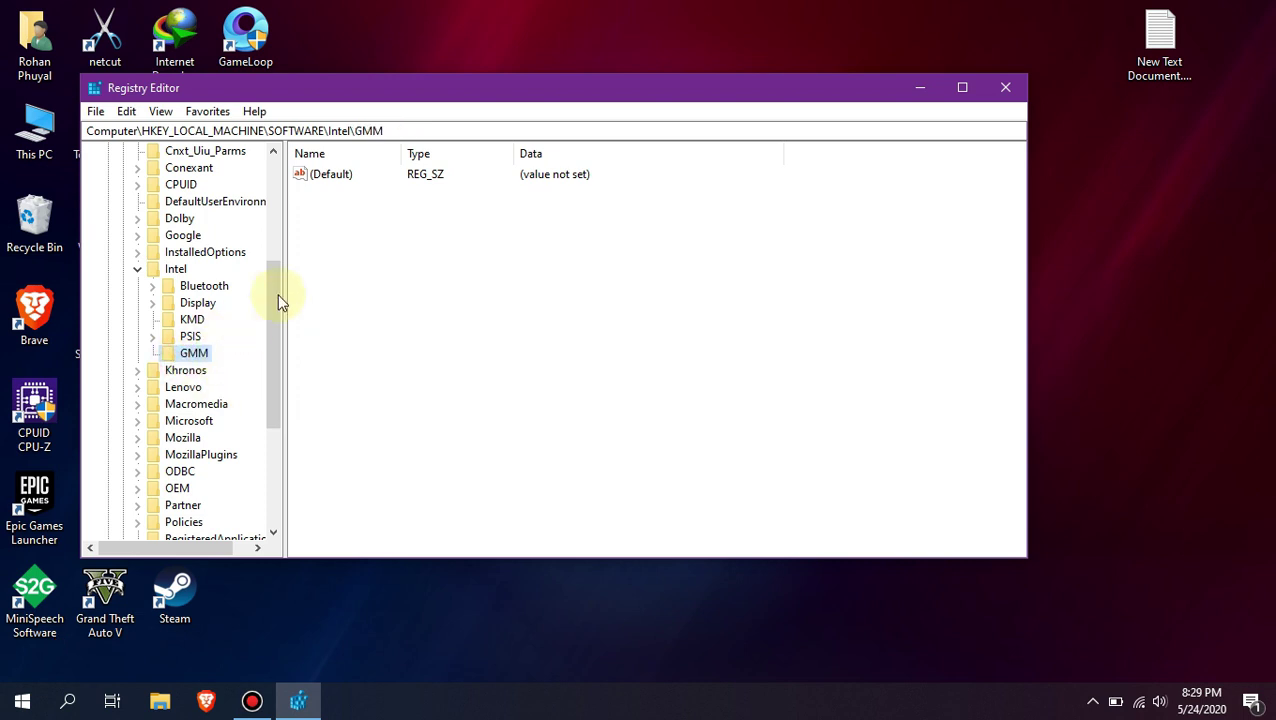
# Step: Browse the new-value options in GMM's values pane, then cancel without adding anything
pyautogui.click(503, 265)
pyautogui.rightClick(505, 267)
pyautogui.click(548, 275)
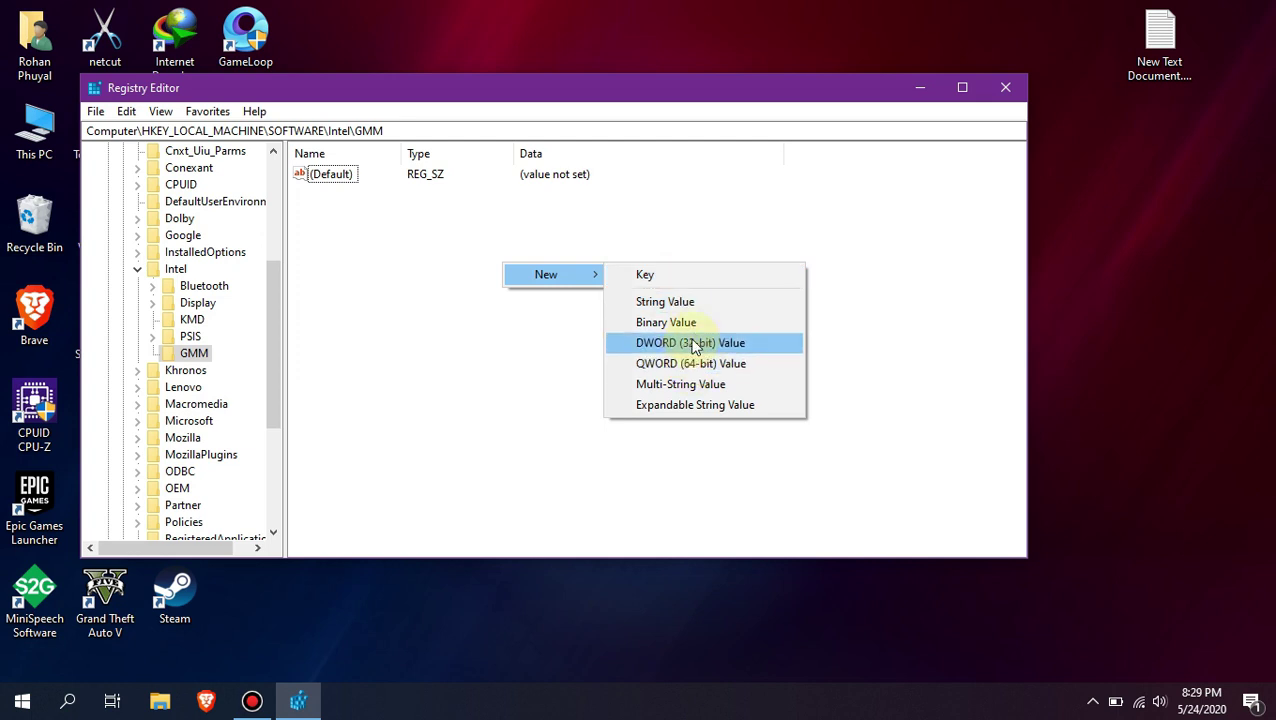
pyautogui.click(447, 265)
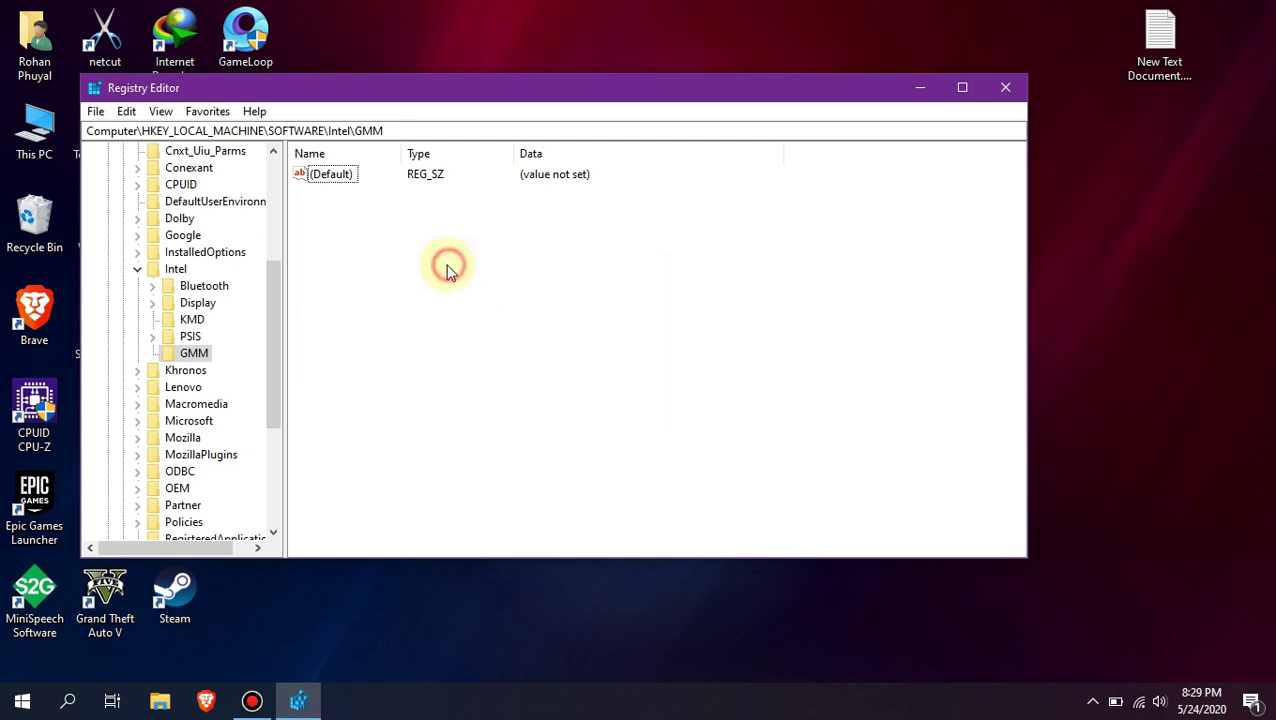
# Step: View This PC's system properties: 4.00 GB RAM and a 64-bit operating system
pyautogui.rightClick(38, 130)
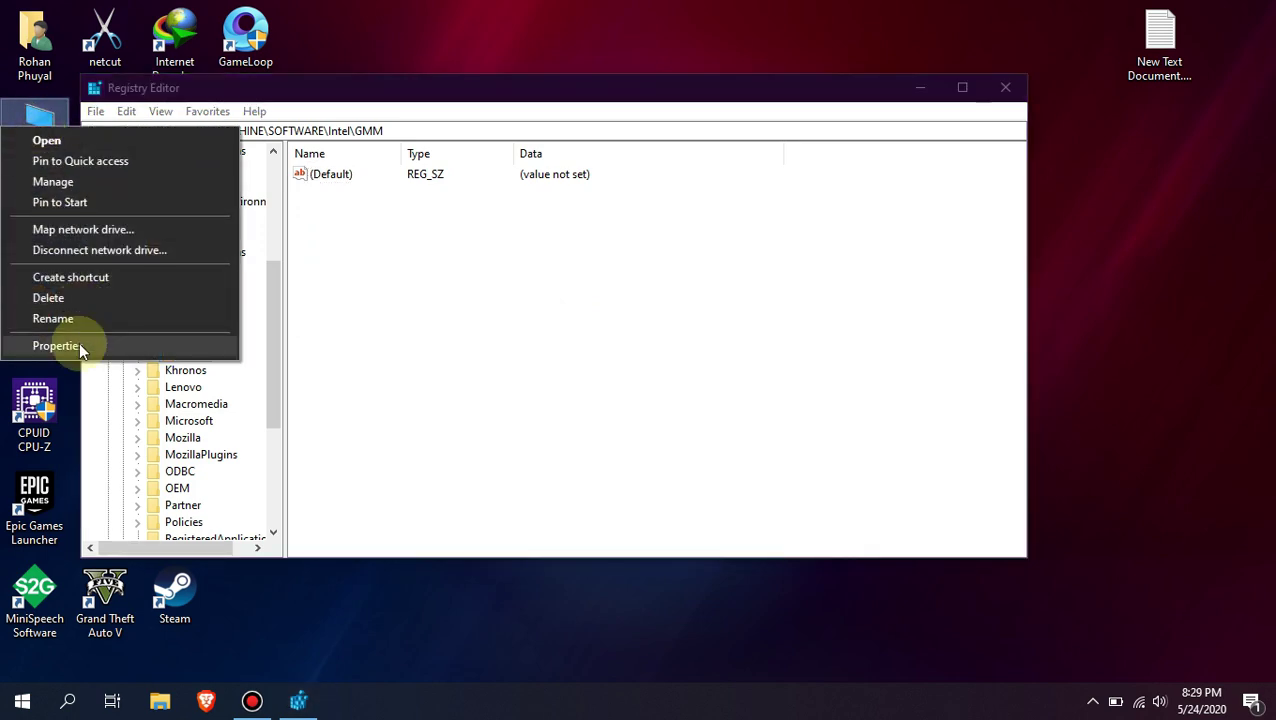
pyautogui.click(79, 343)
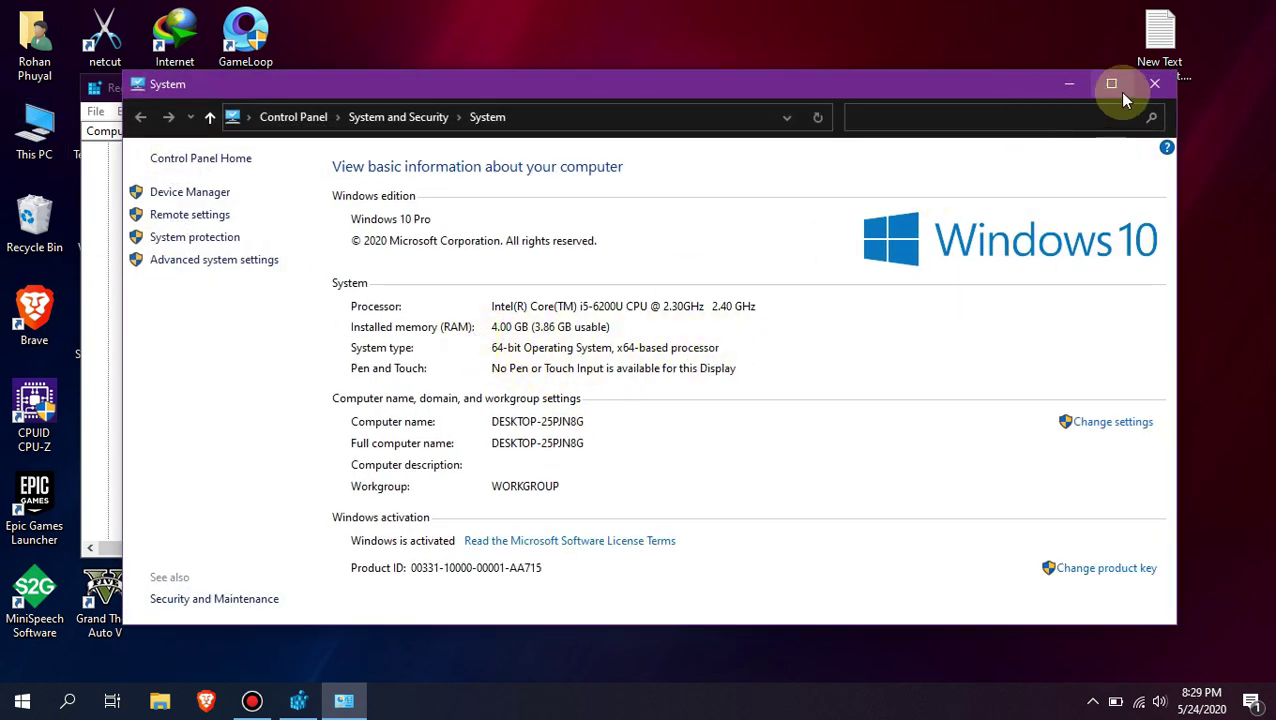
pyautogui.click(1154, 84)
pyautogui.doubleClick(34, 128)
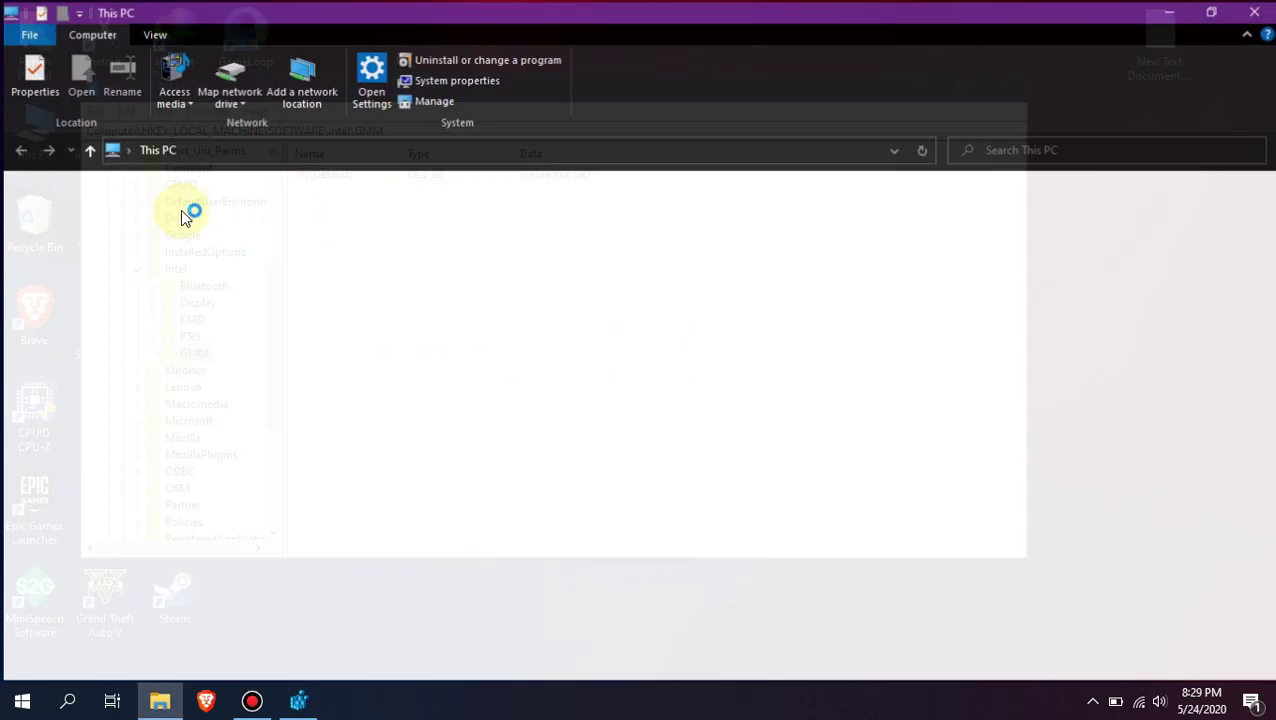
pyautogui.click(30, 78)
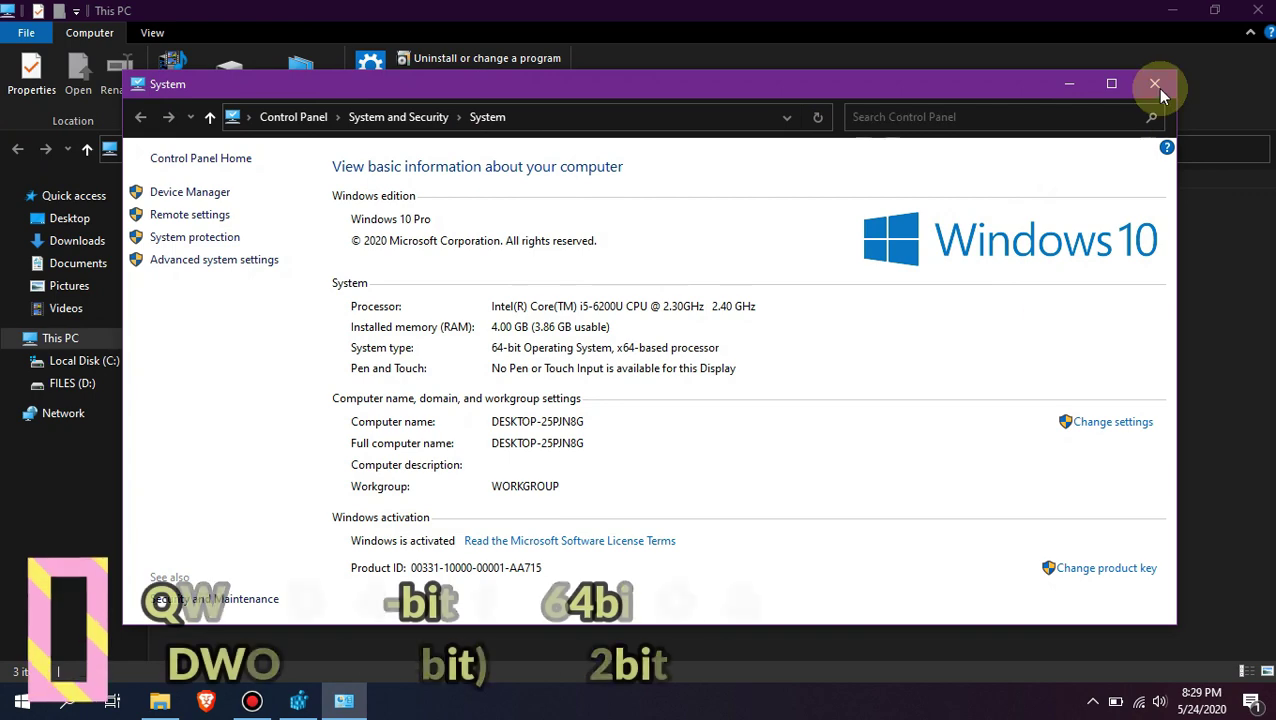
# Step: Close the System and This PC windows, then add a QWORD value named DedicatedSegmentSize to GMM
pyautogui.click(1159, 85)
pyautogui.hotkey('alt', 'F4')
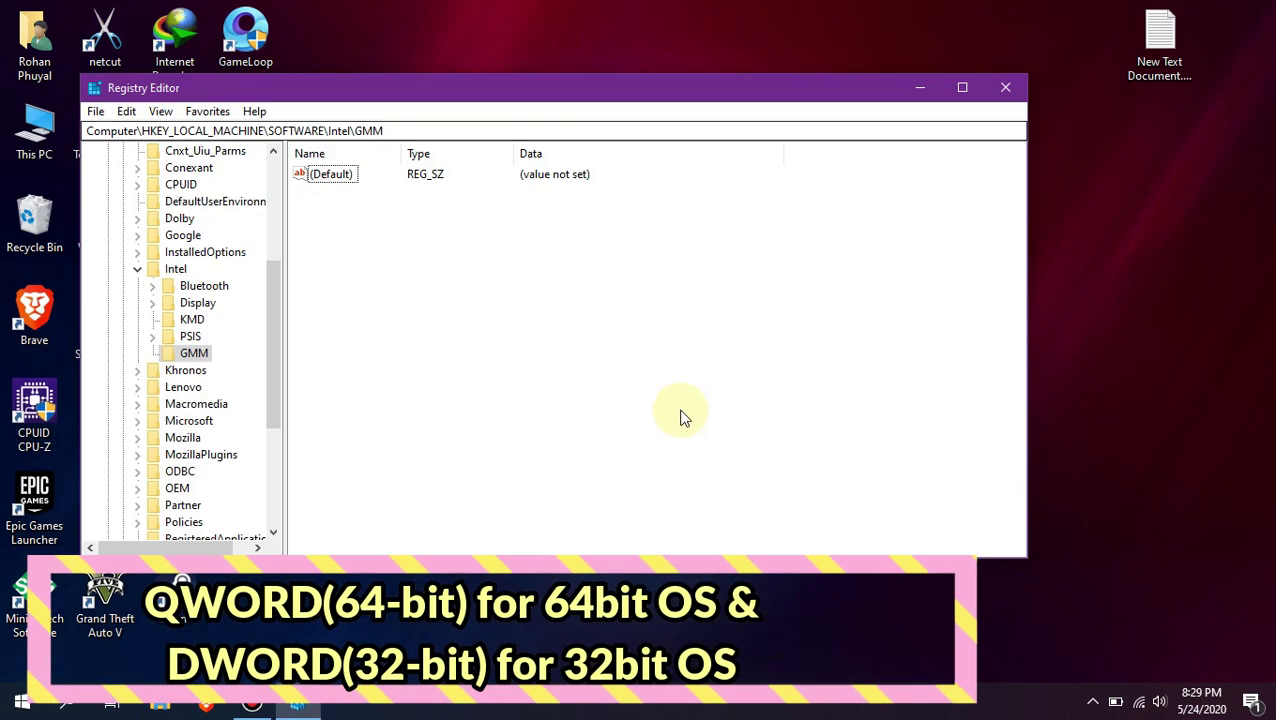
pyautogui.rightClick(380, 245)
pyautogui.click(416, 262)
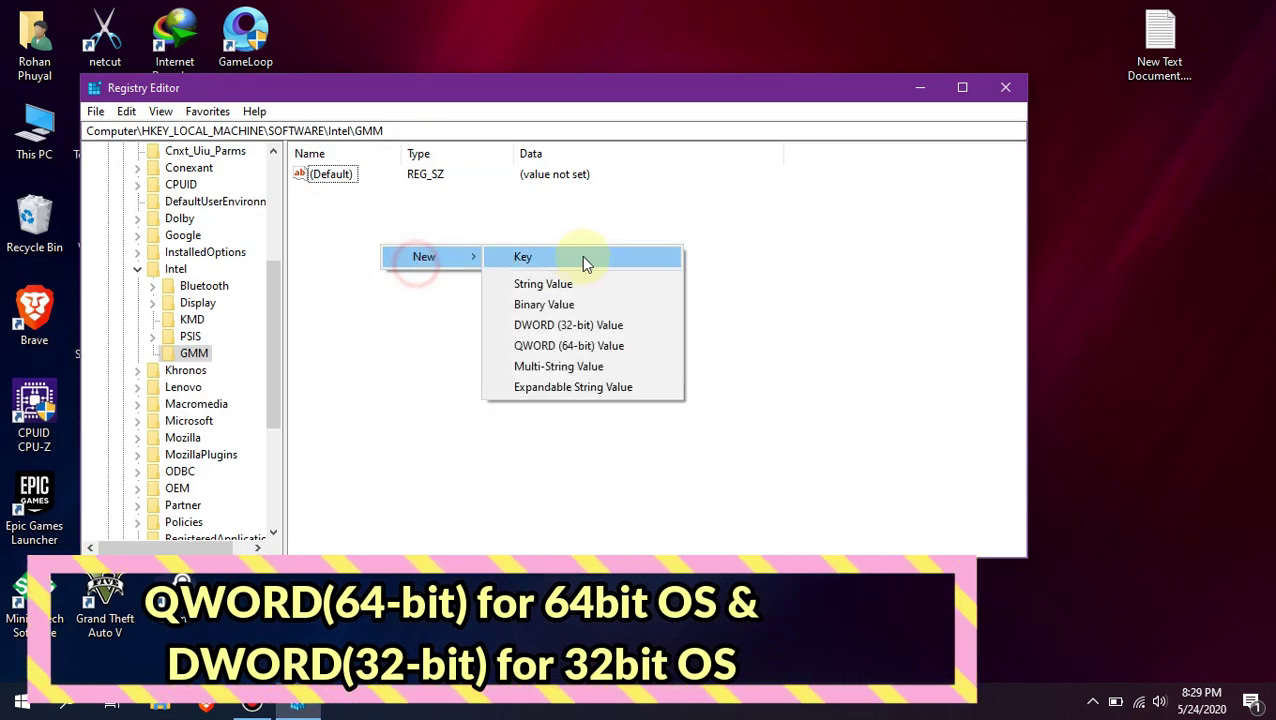
pyautogui.click(589, 347)
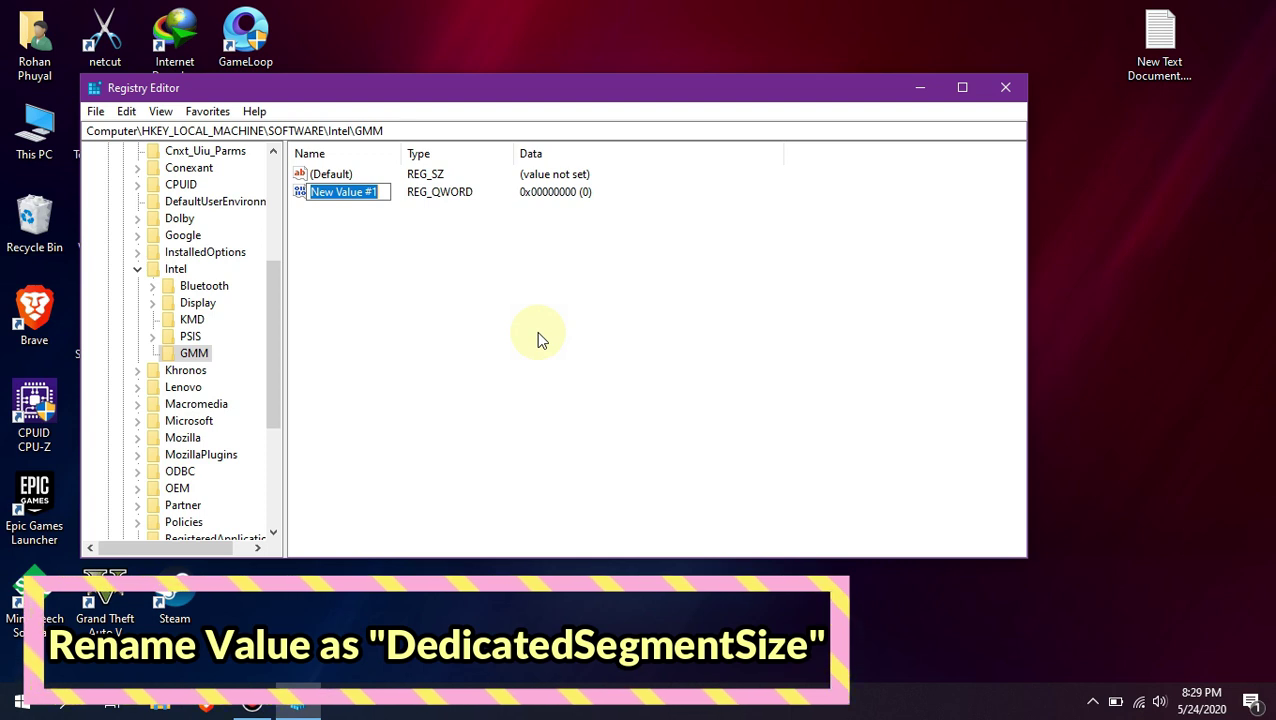
pyautogui.write('Ded')
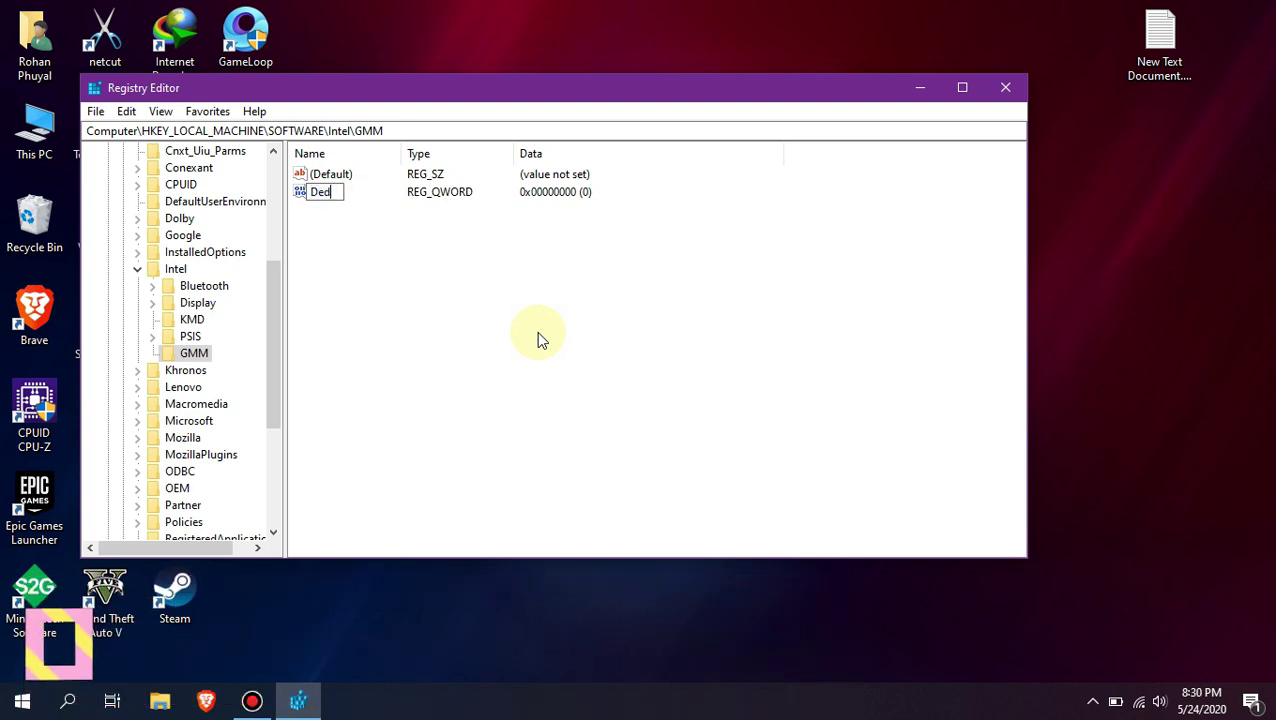
pyautogui.write('icatedS')
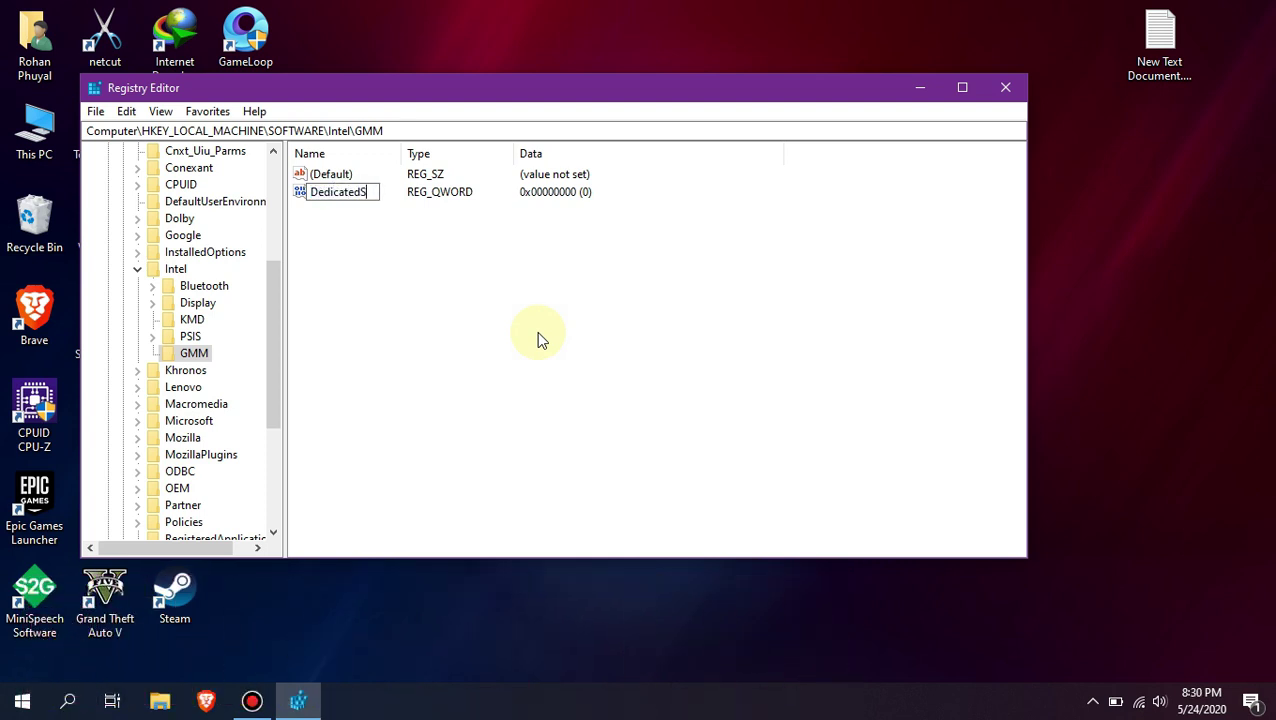
pyautogui.write('egmentS')
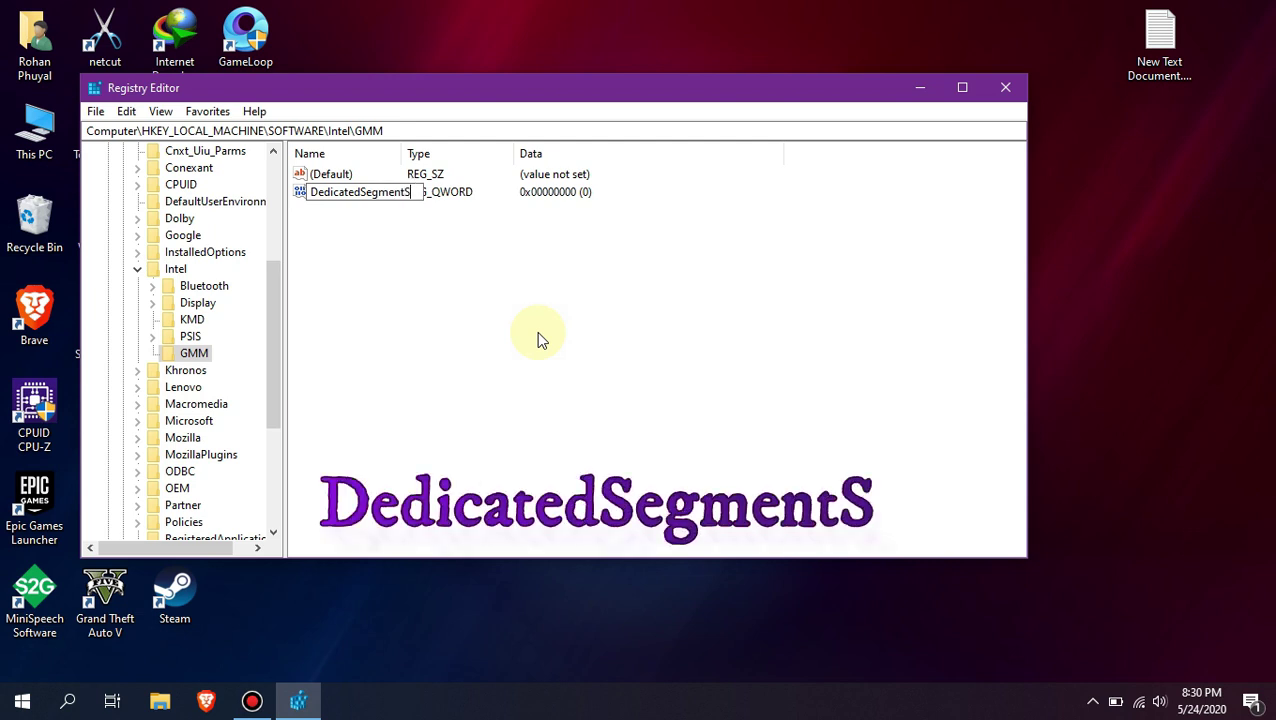
pyautogui.write('ize')
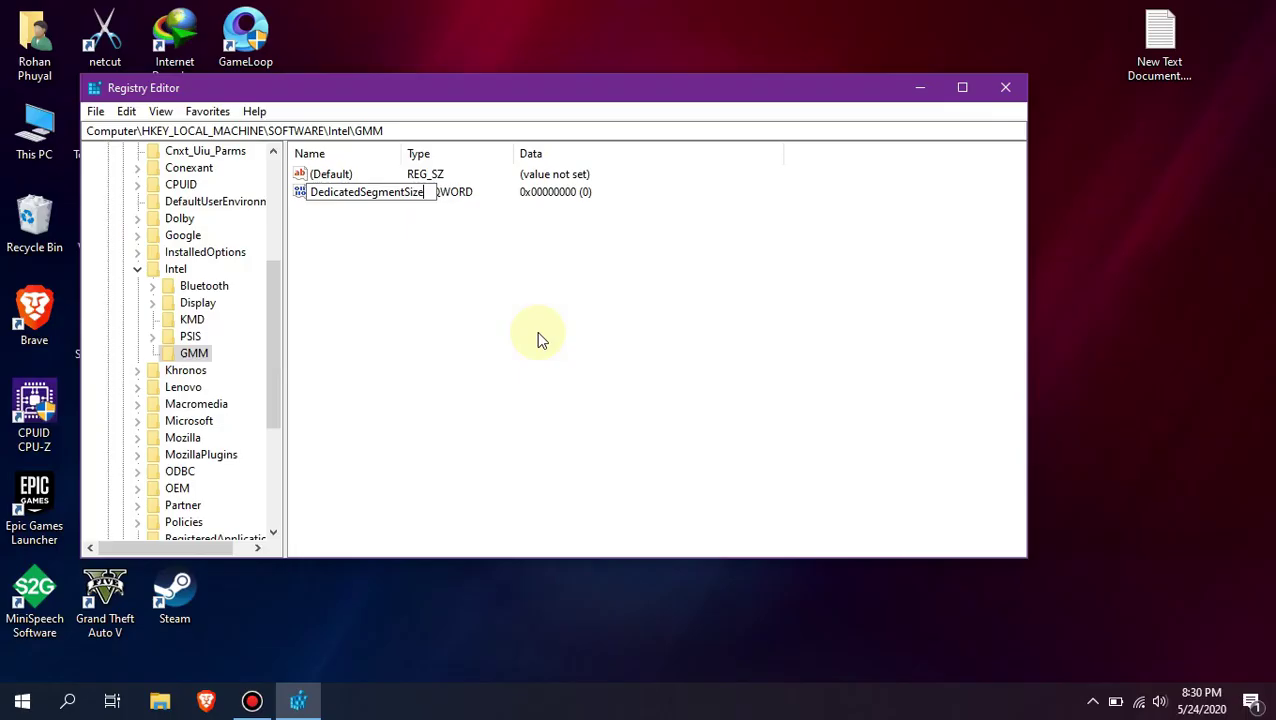
pyautogui.press('Return')
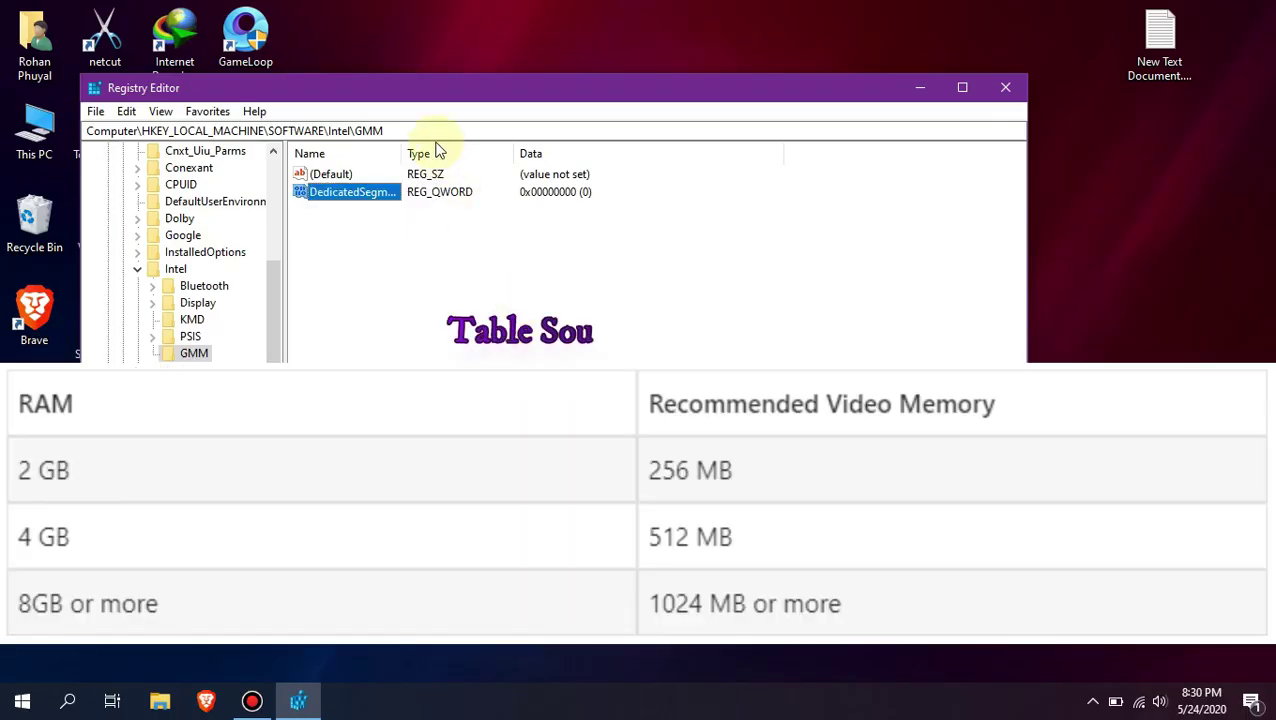
# Step: Widen the Name column and set DedicatedSegmentSize's data to 512
pyautogui.moveTo(401, 153); pyautogui.dragTo(612, 208)
pyautogui.click(418, 243)
pyautogui.doubleClick(370, 193)
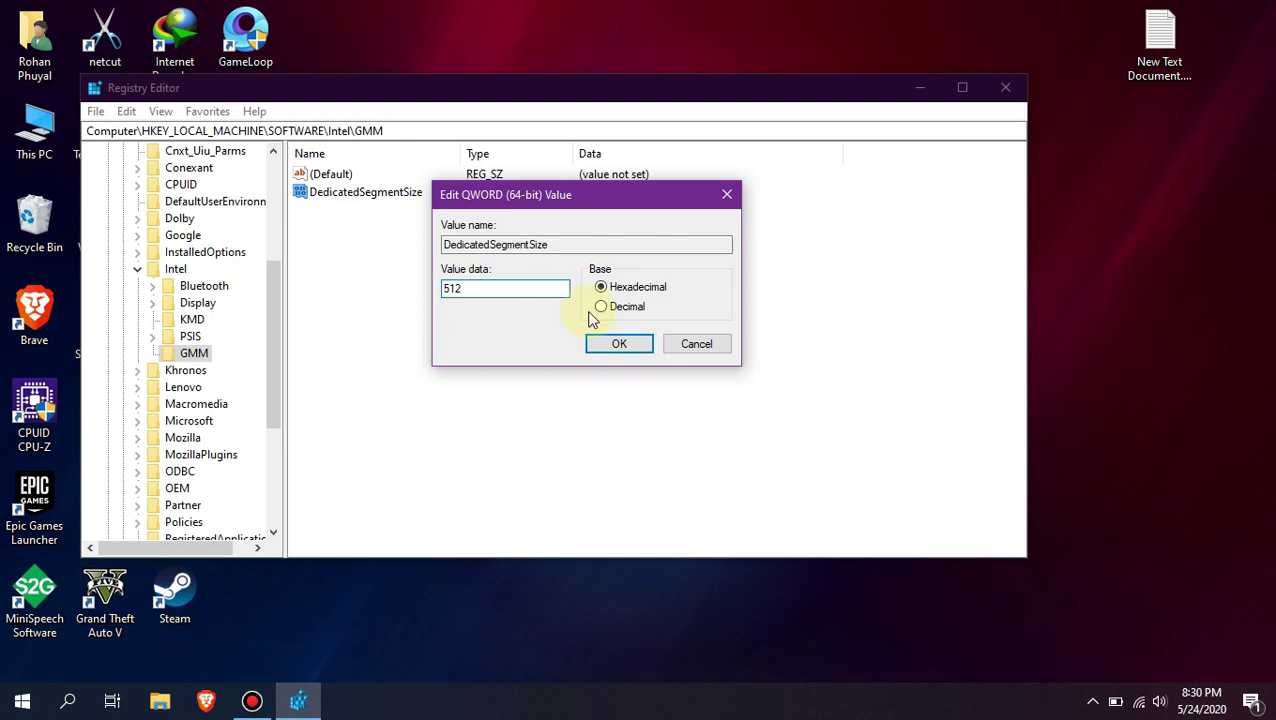
pyautogui.click(628, 348)
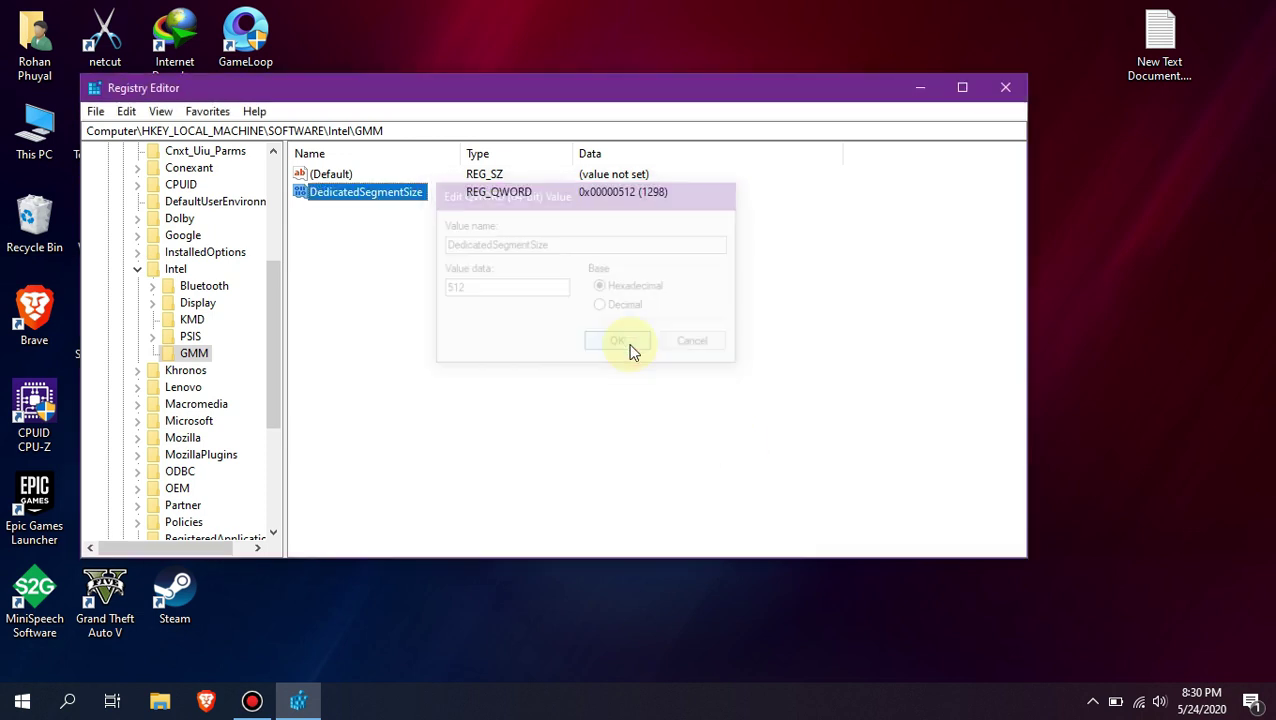
pyautogui.click(364, 313)
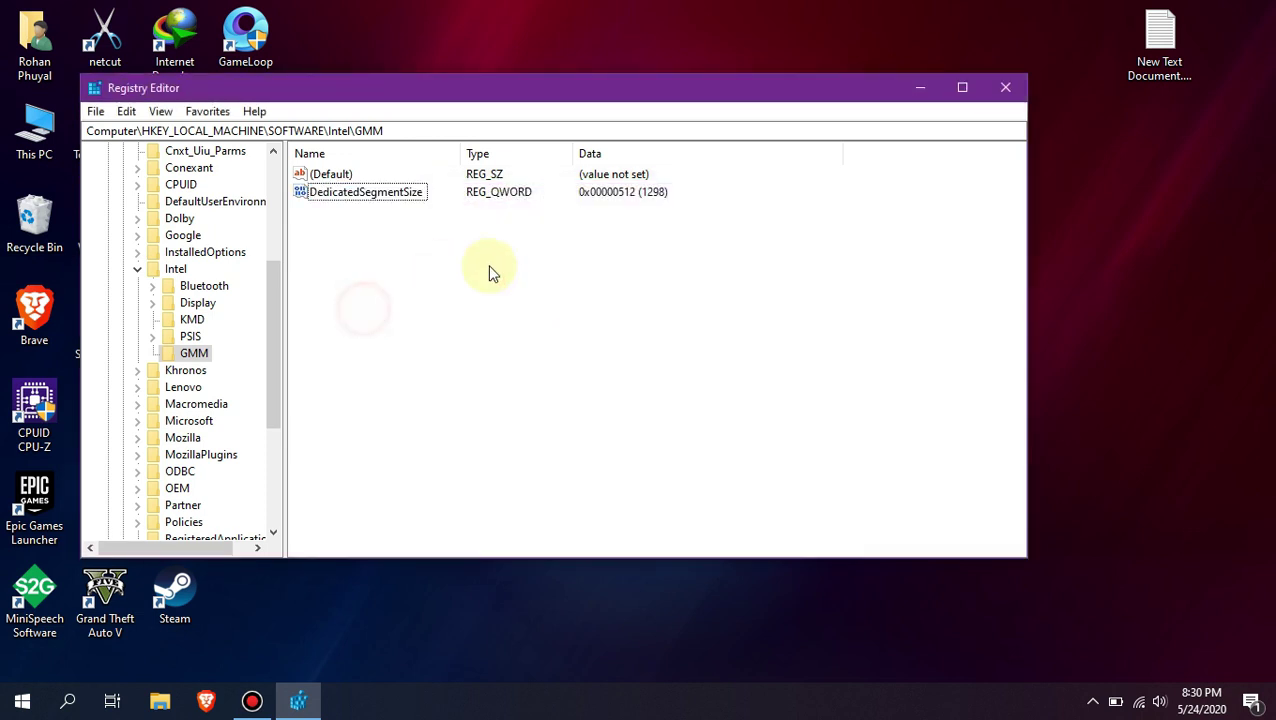
# Step: Close Registry Editor and restart the PC from Start > Power > Restart
pyautogui.click(998, 87)
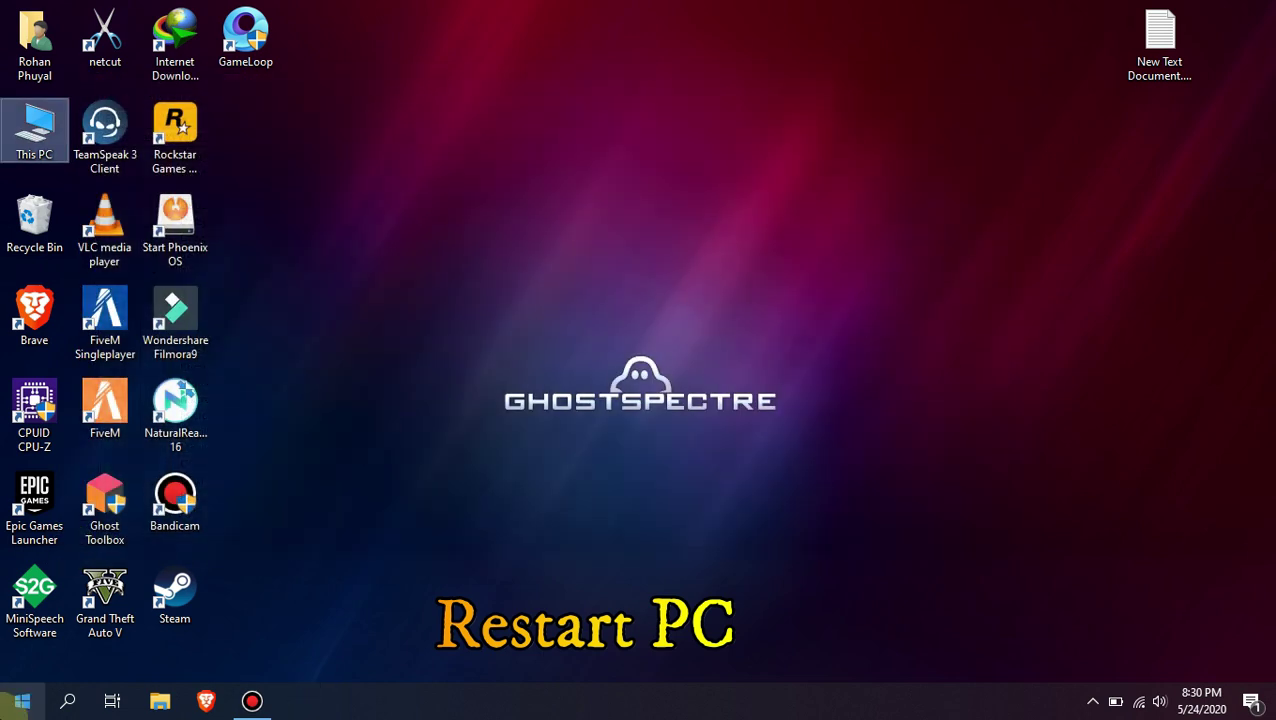
pyautogui.click(20, 700)
pyautogui.click(23, 650)
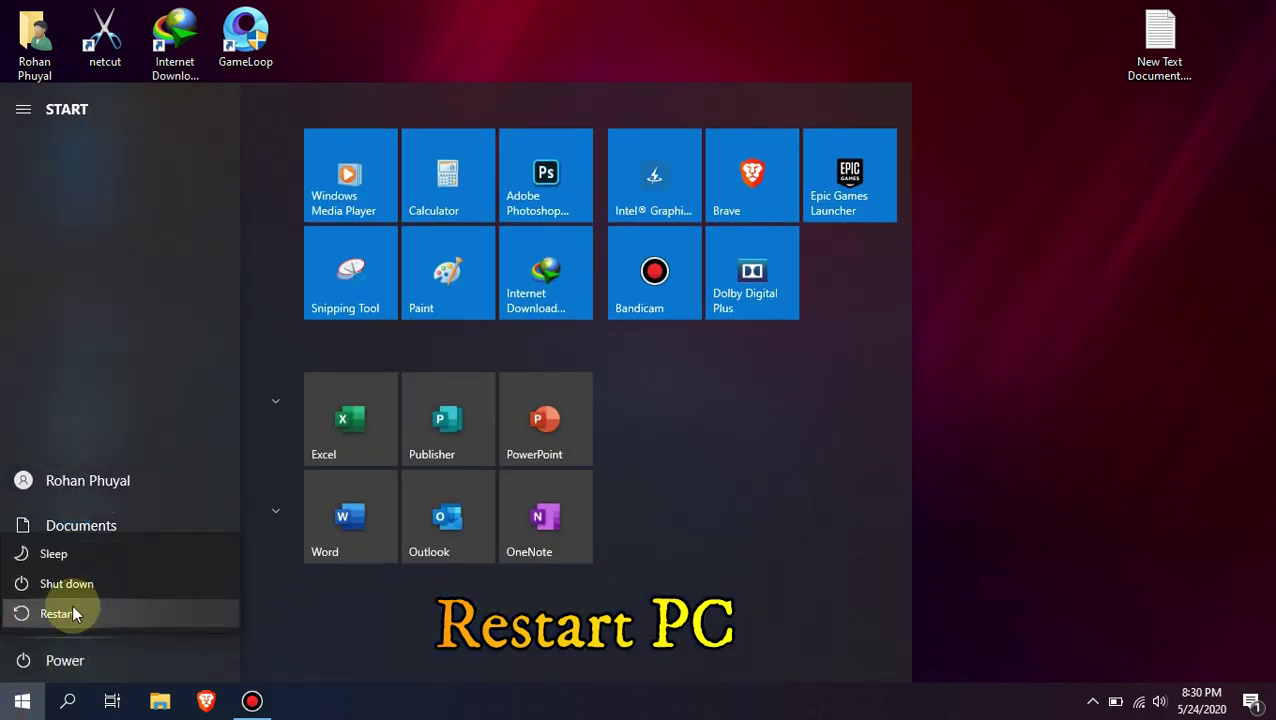
pyautogui.click(60, 613)
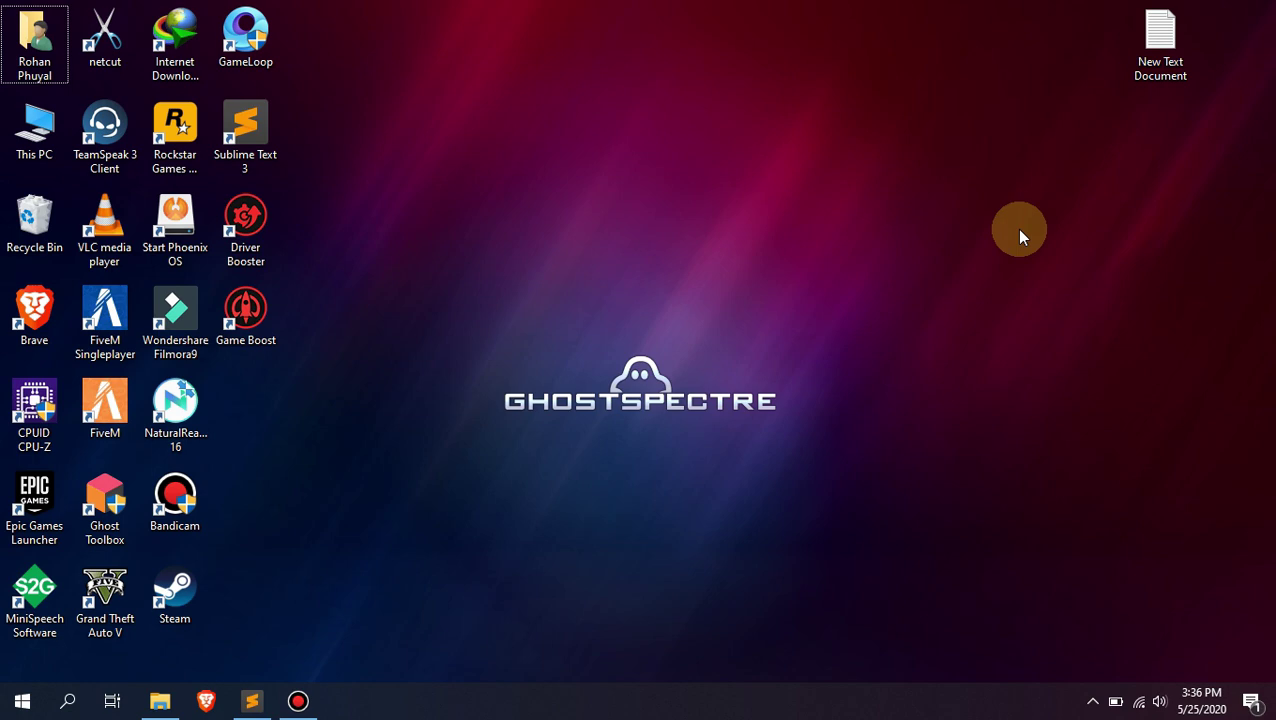
# Step: Open the Intel HD Graphics 520 adapter properties for Display 1, showing 512 MB dedicated memory
pyautogui.rightClick(778, 144)
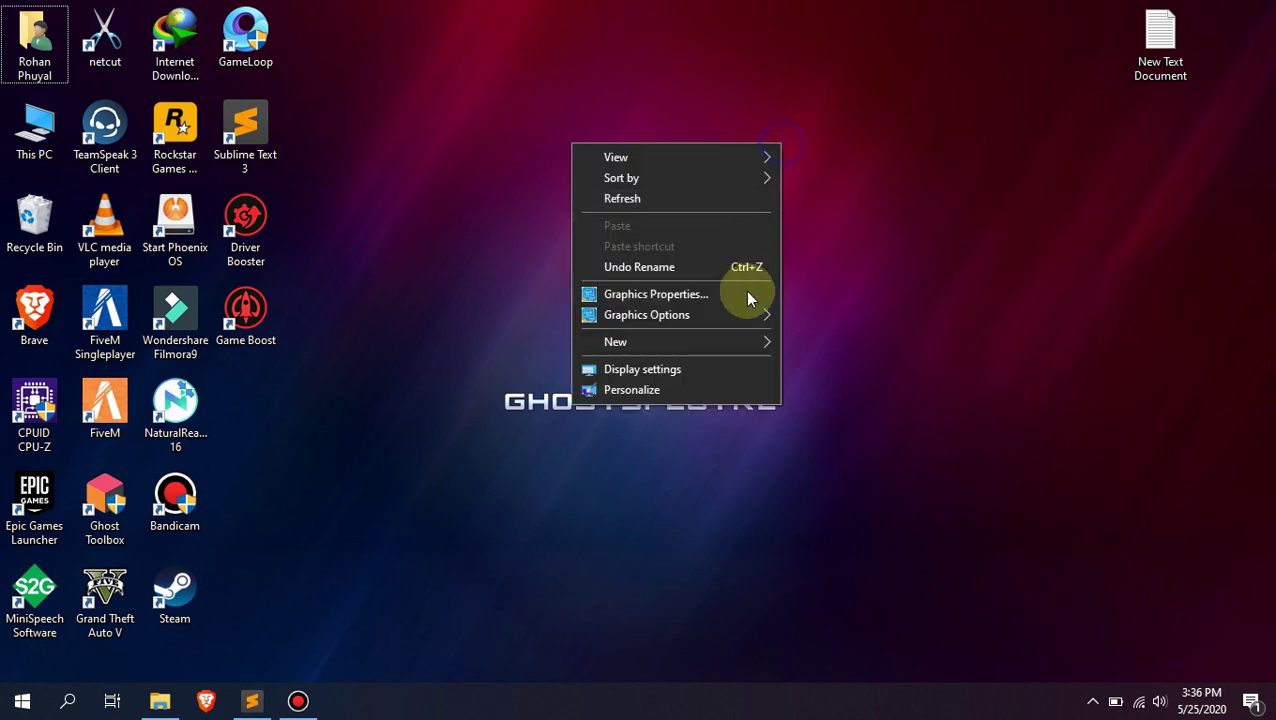
pyautogui.click(684, 368)
pyautogui.scroll(-3, 490, 490)
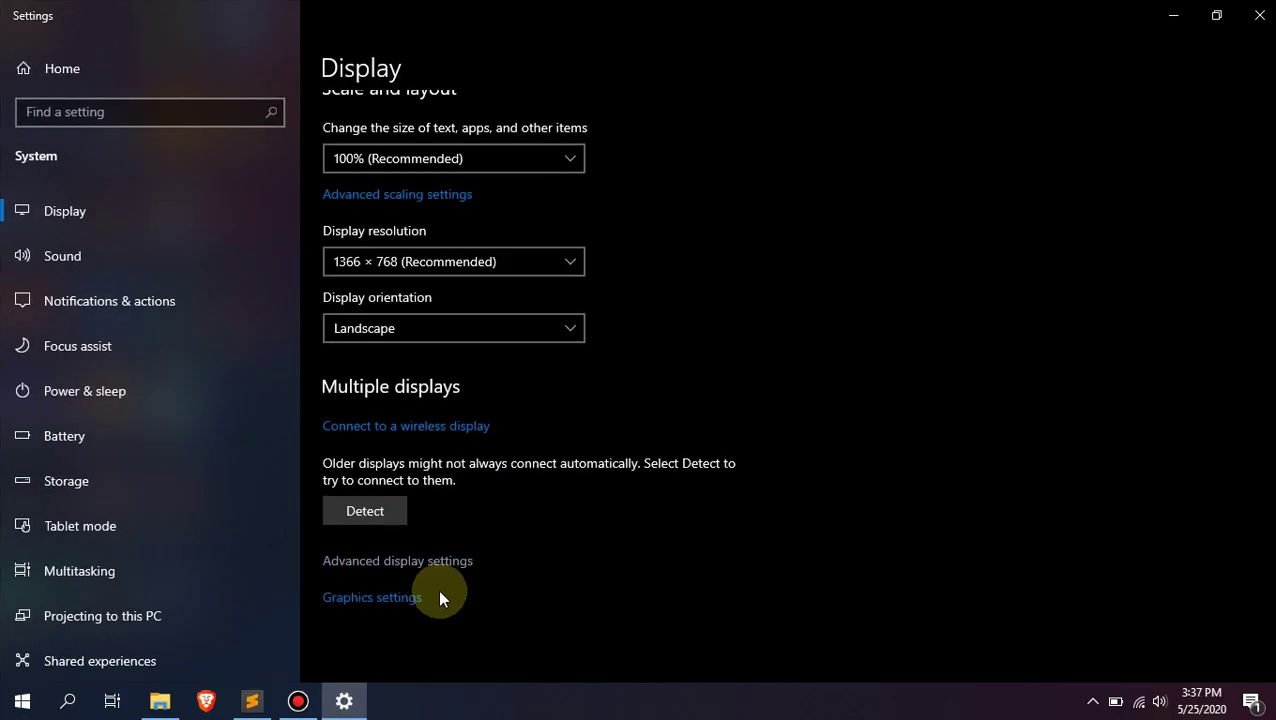
pyautogui.click(416, 562)
pyautogui.click(266, 492)
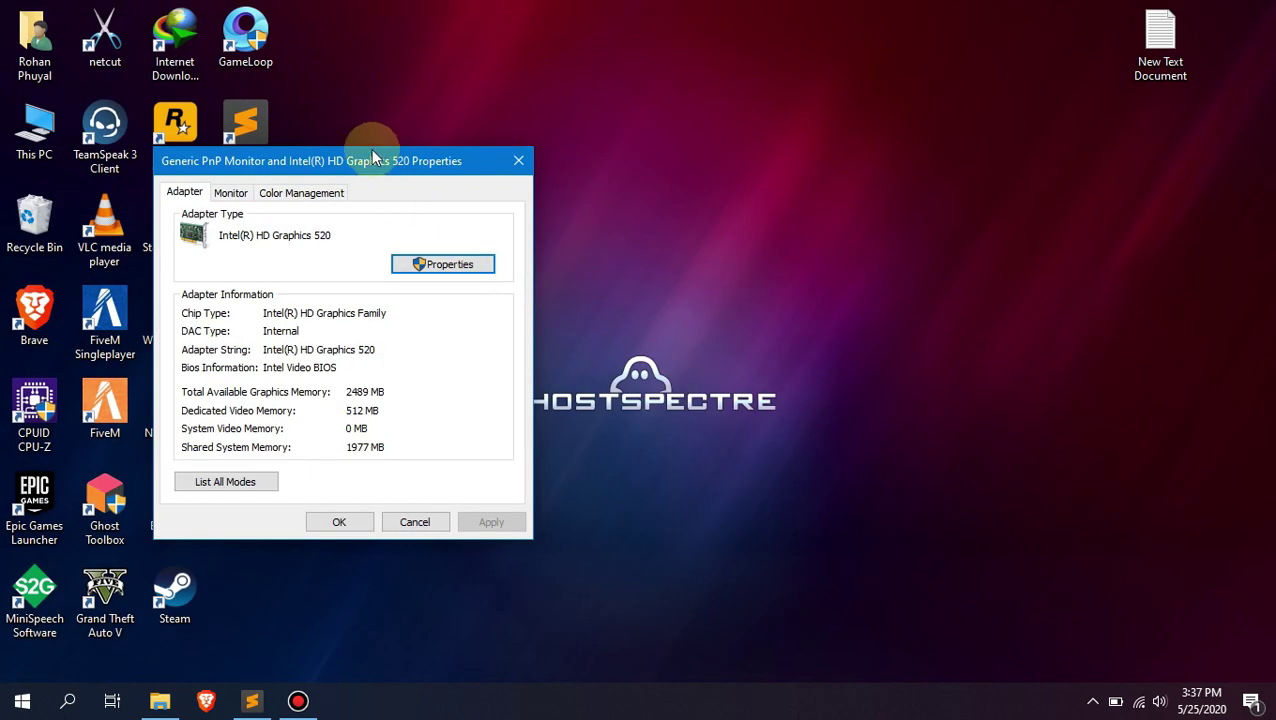
pyautogui.moveTo(374, 162); pyautogui.dragTo(713, 64)
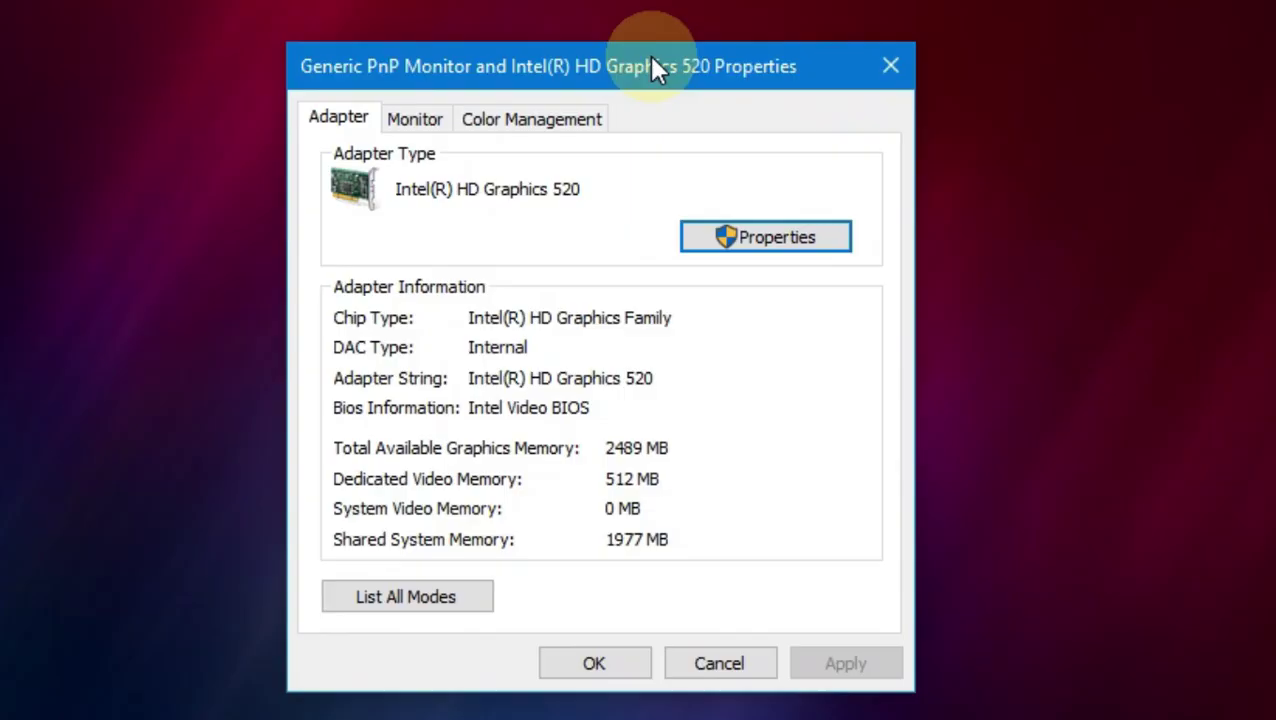